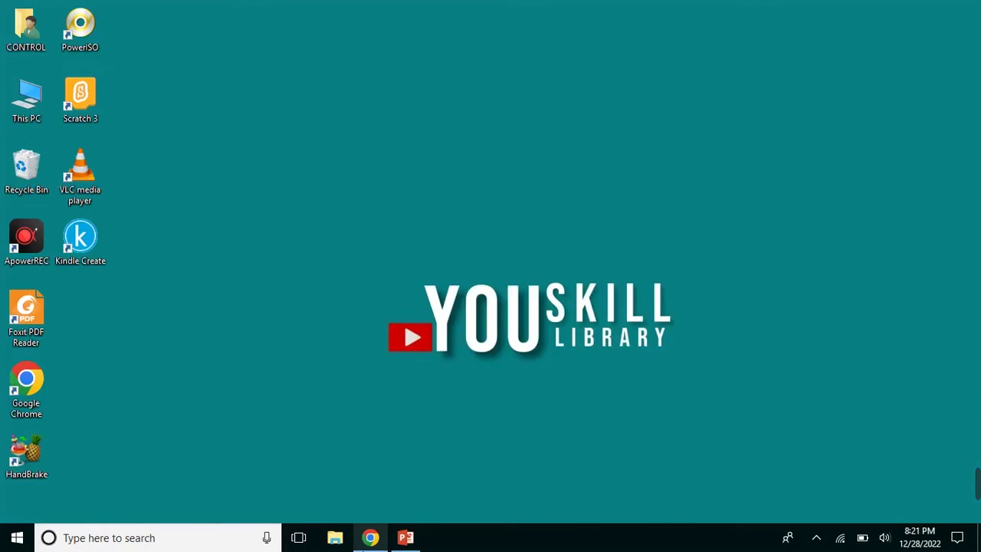
Bring the Chrome window back up and open a new blank tab
click(370, 537)
key(ctrl+t)
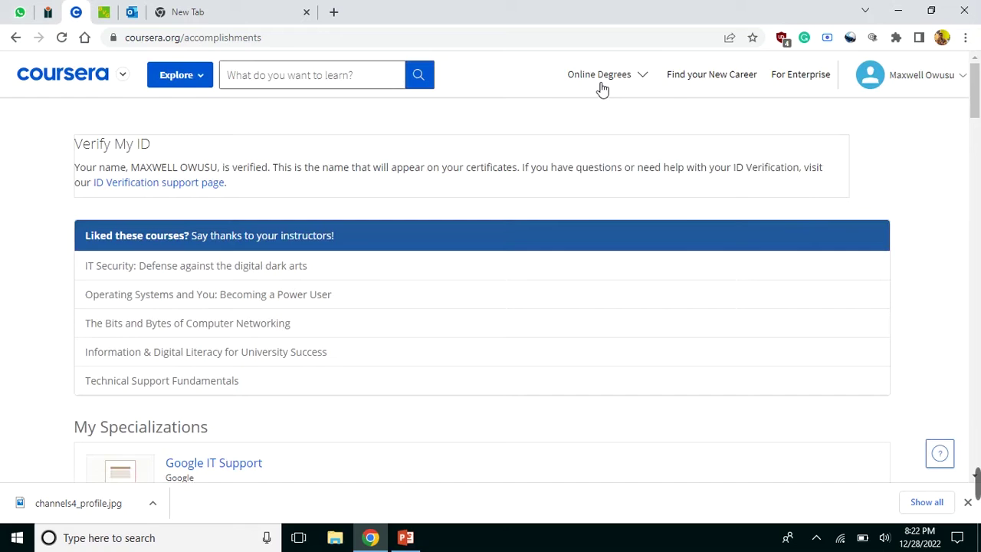
Open the Commonwealth of Learning – Google Skills for Work Ghana program page on Coursera
click(598, 138)
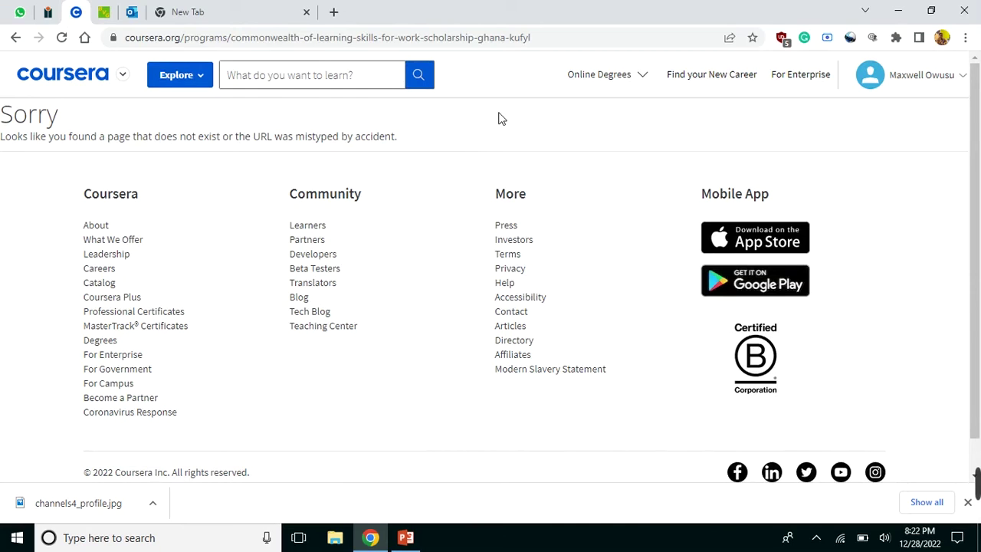
click(544, 38)
drag(544, 38, 126, 45)
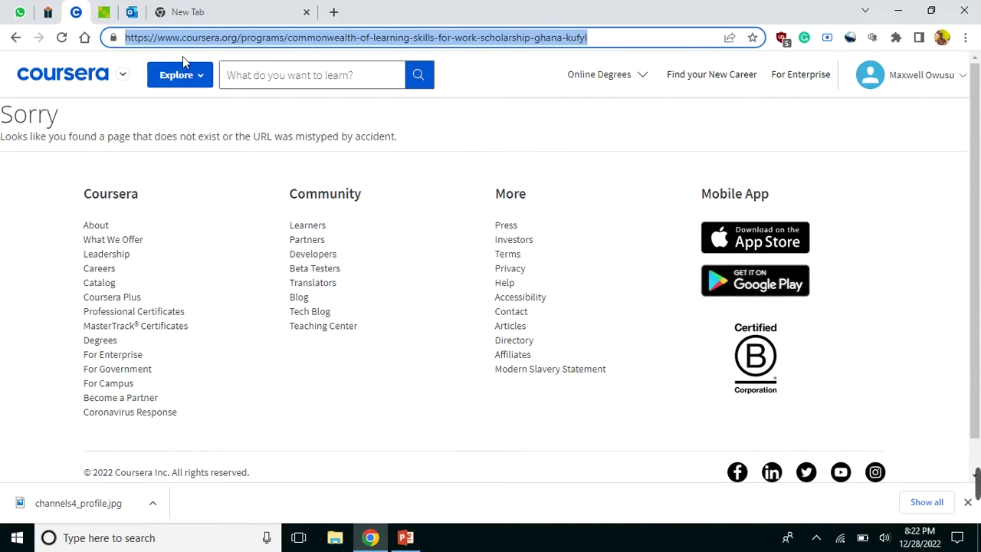
text(coursera.org)
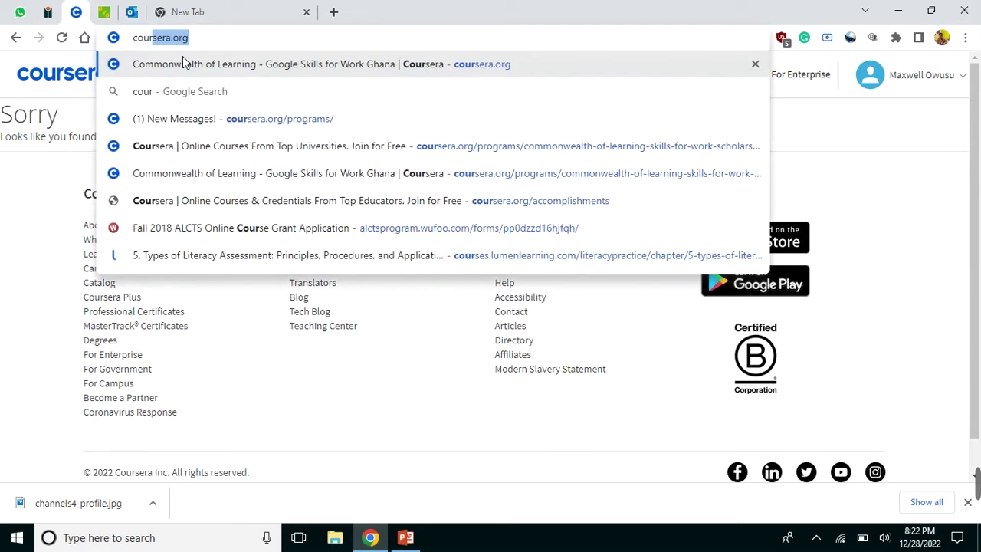
key(Right)
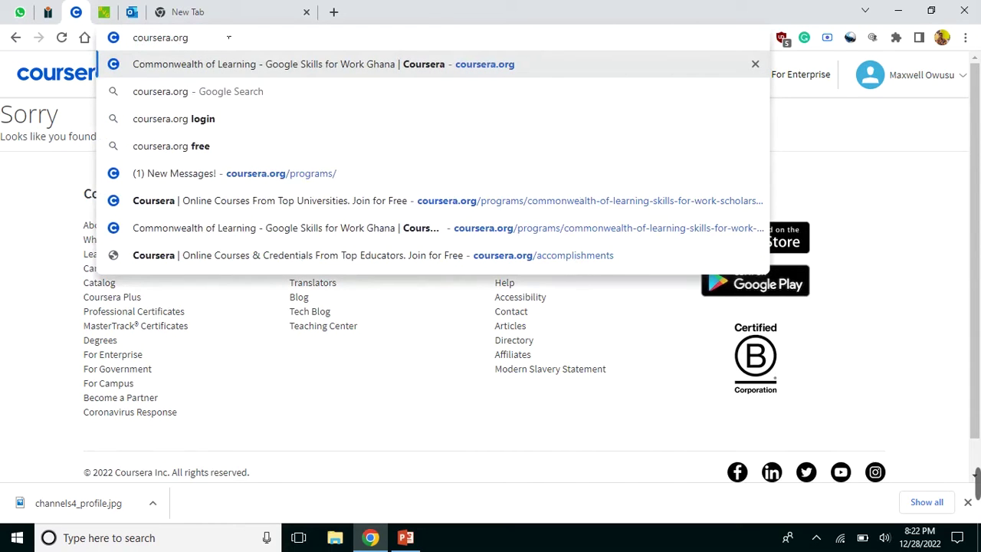
key(Return)
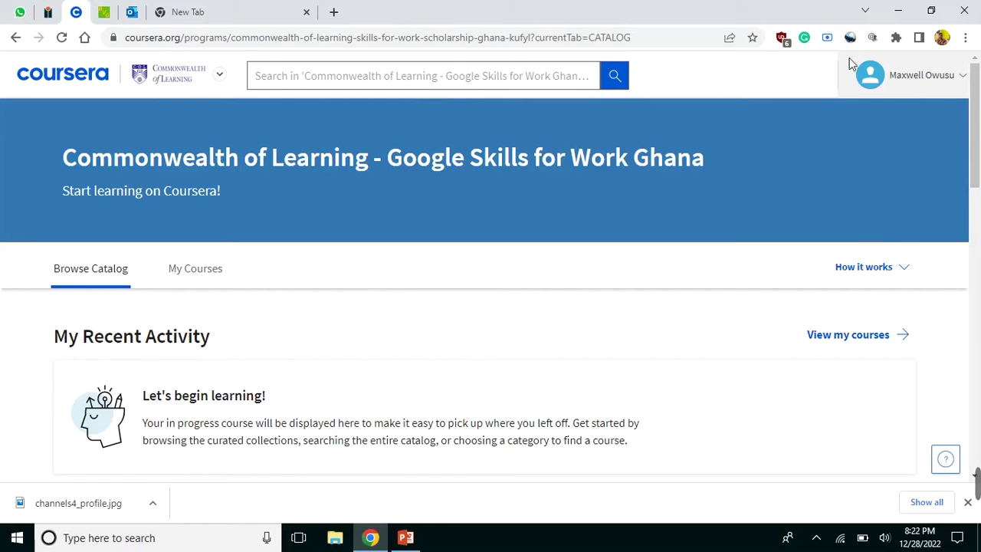
Go to Coursera Accomplishments and review the Google IT Support specialization and course grades
click(964, 83)
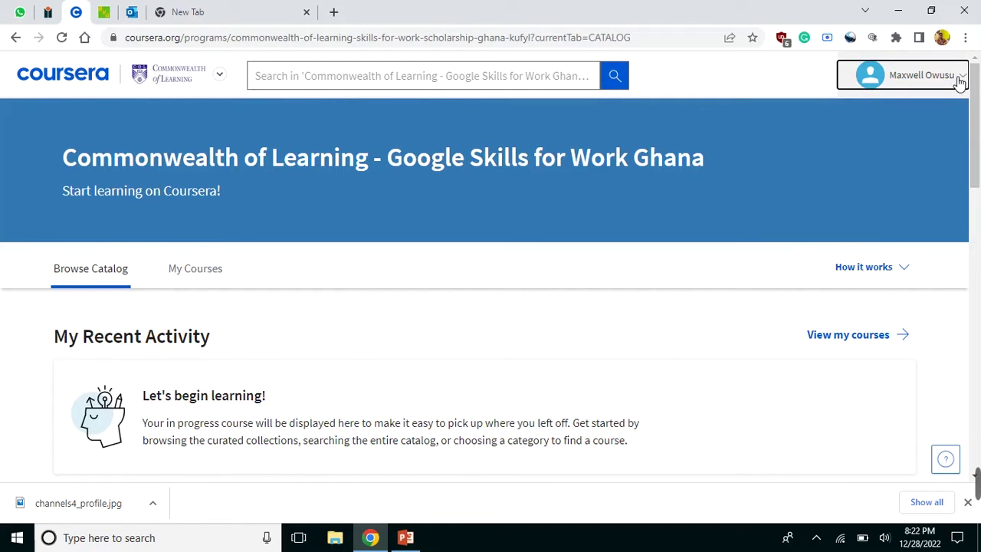
click(963, 82)
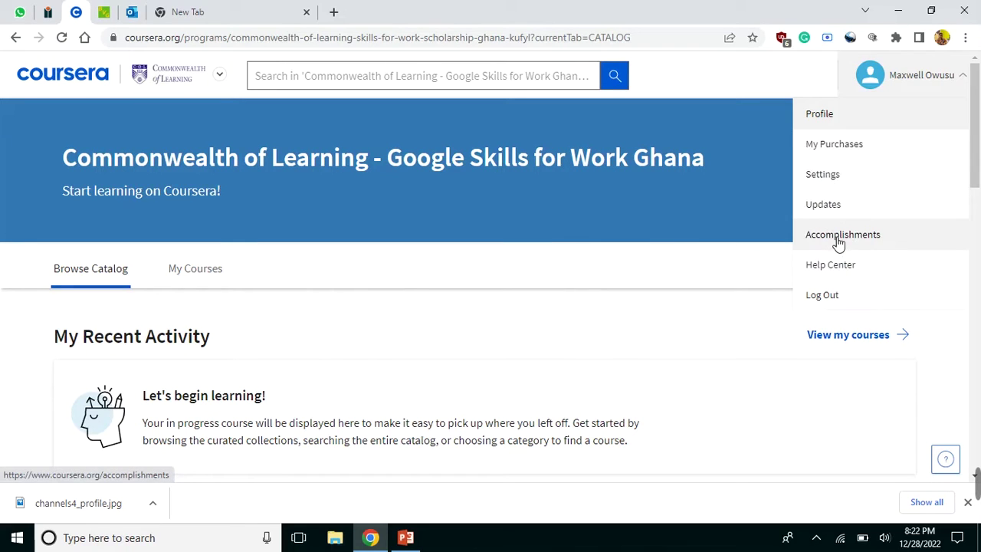
click(838, 242)
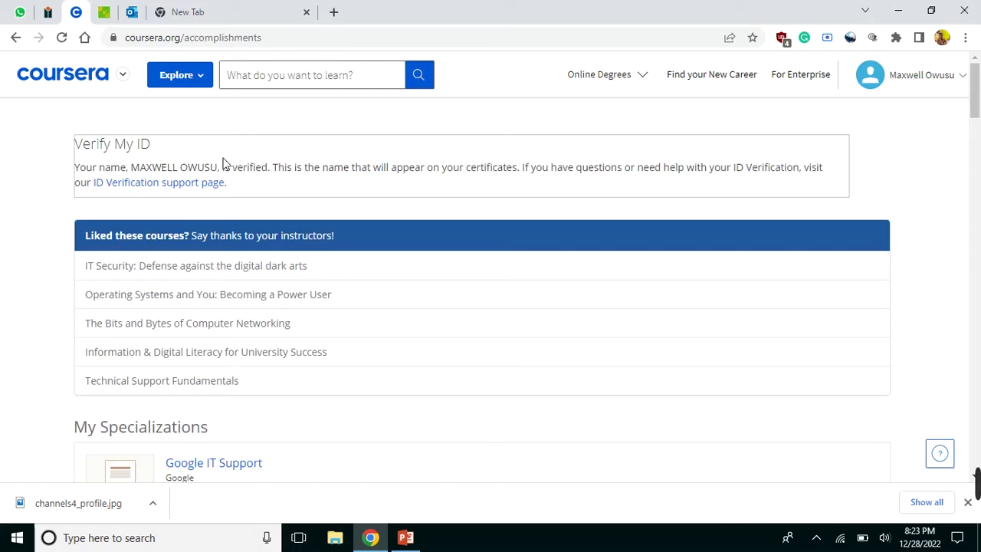
mouse_move(259, 351)
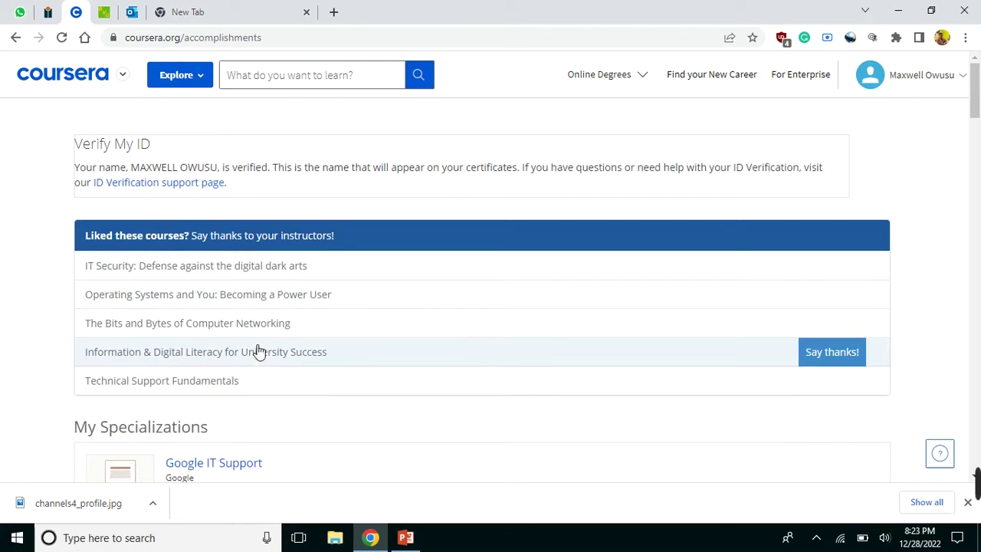
scroll(258, 351, down, 1)
scroll(280, 335, down, 1)
scroll(287, 304, down, 3)
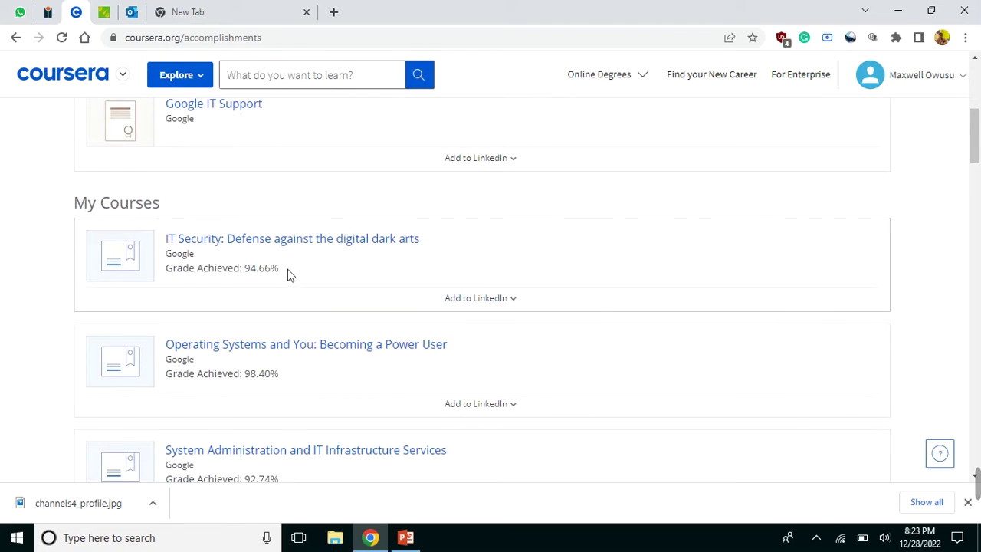
scroll(552, 232, up, 3)
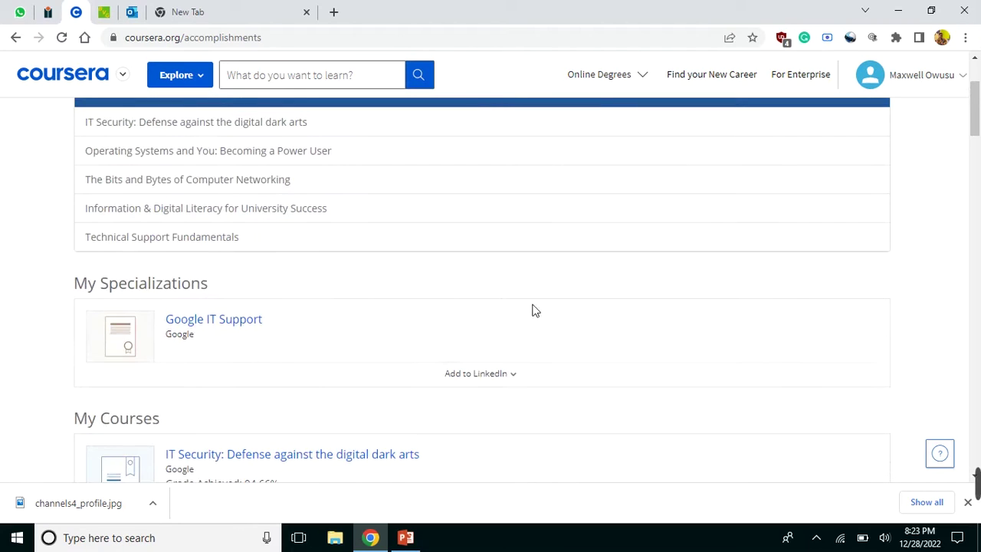
click(247, 325)
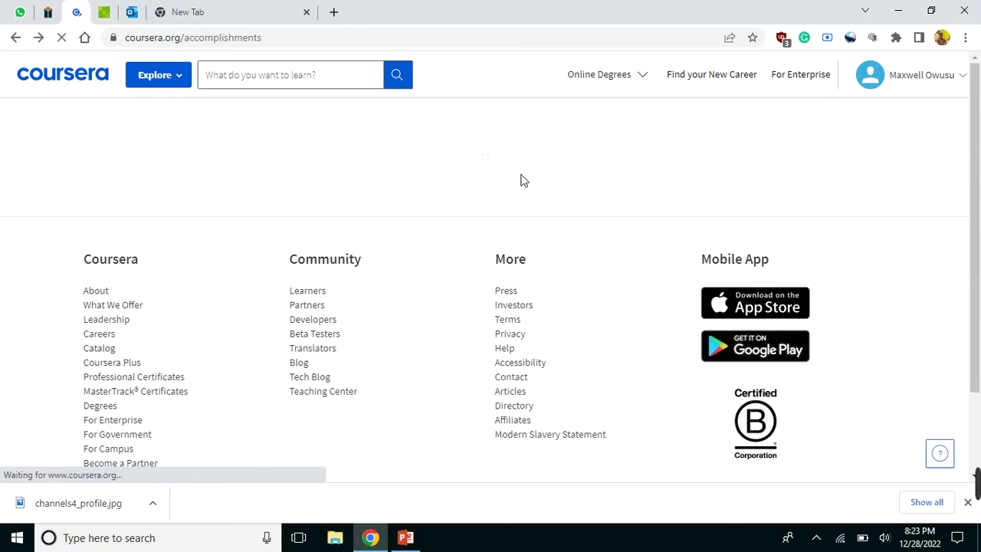
scroll(520, 180, down, 2)
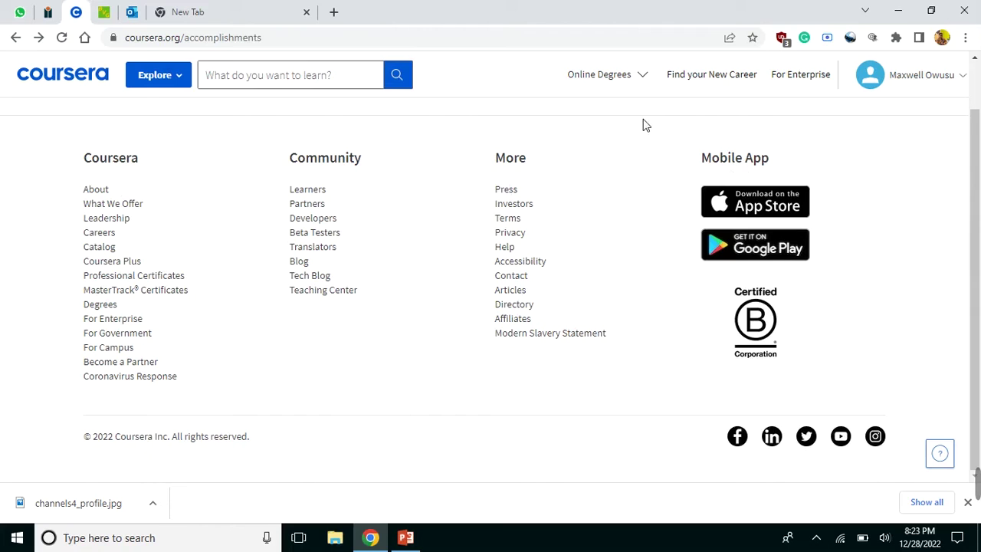
scroll(500, 257, up, 1)
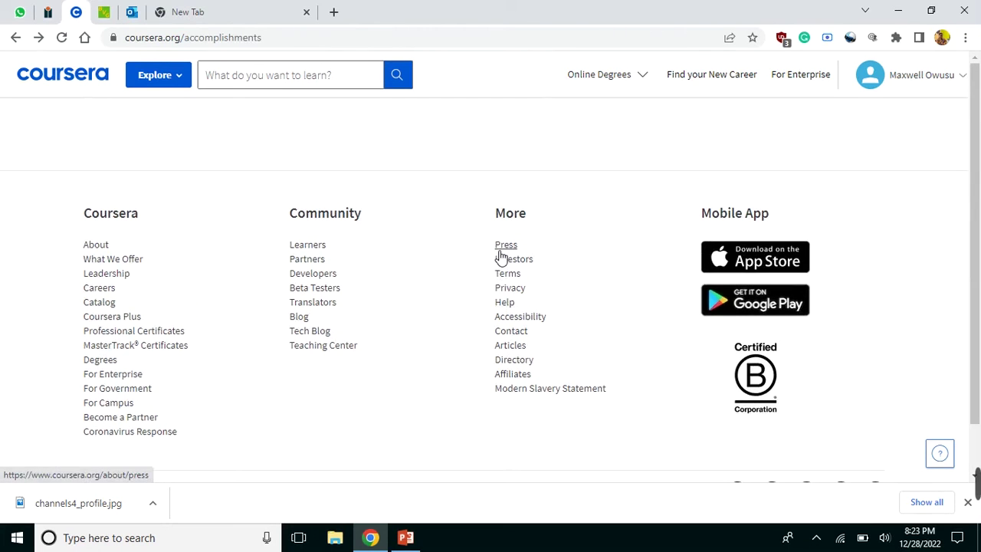
scroll(258, 105, up, 10)
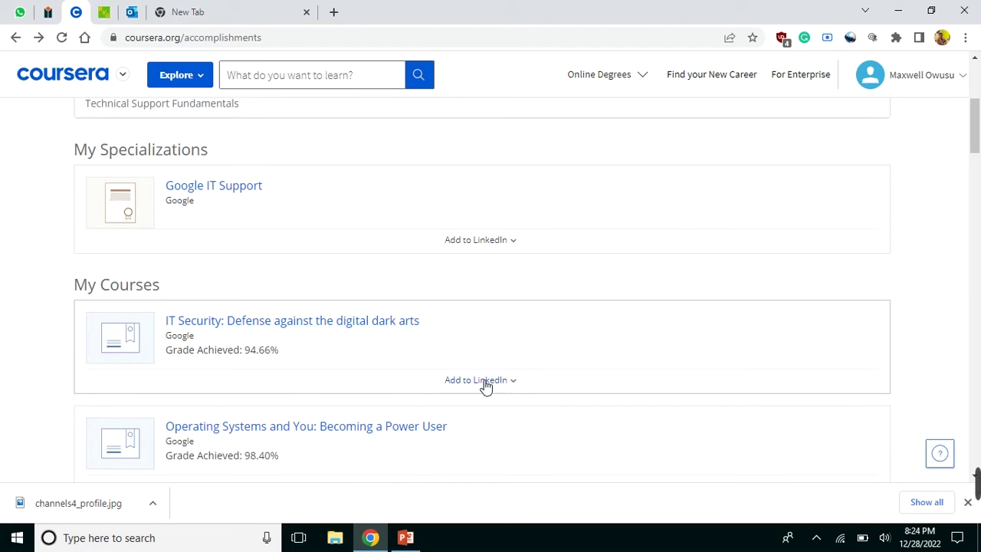
Expand the 'Add to LinkedIn' details for IT Security: Defense against the digital dark arts
click(516, 386)
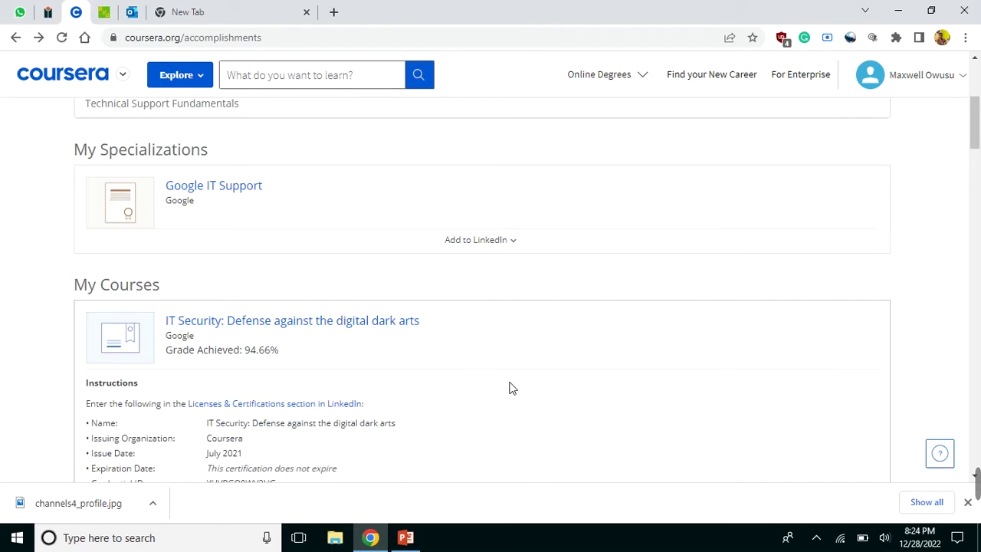
scroll(460, 371, down, 3)
scroll(432, 344, up, 2)
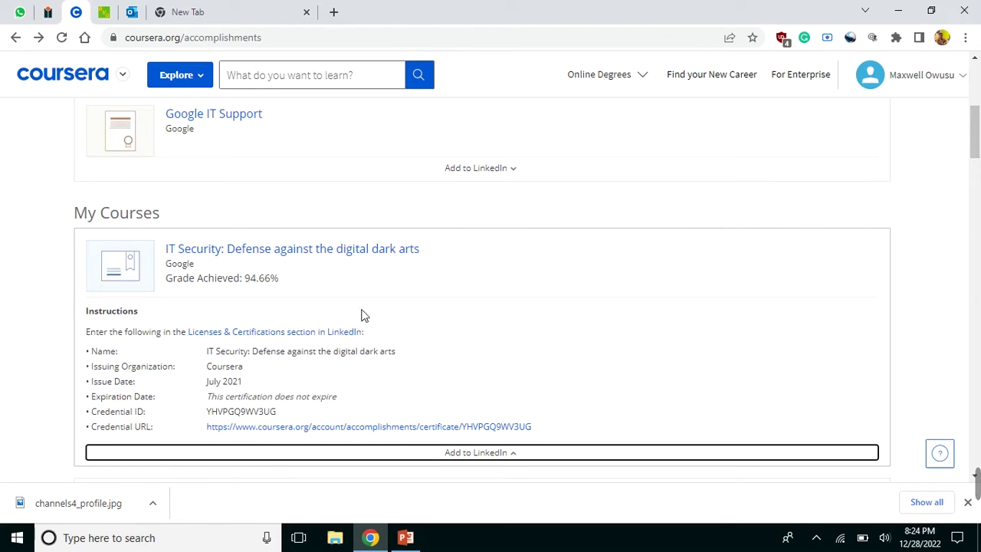
Load linkedin.com in the empty new tab to reach the LinkedIn home feed
click(193, 11)
text(linkedin.com/feed/)
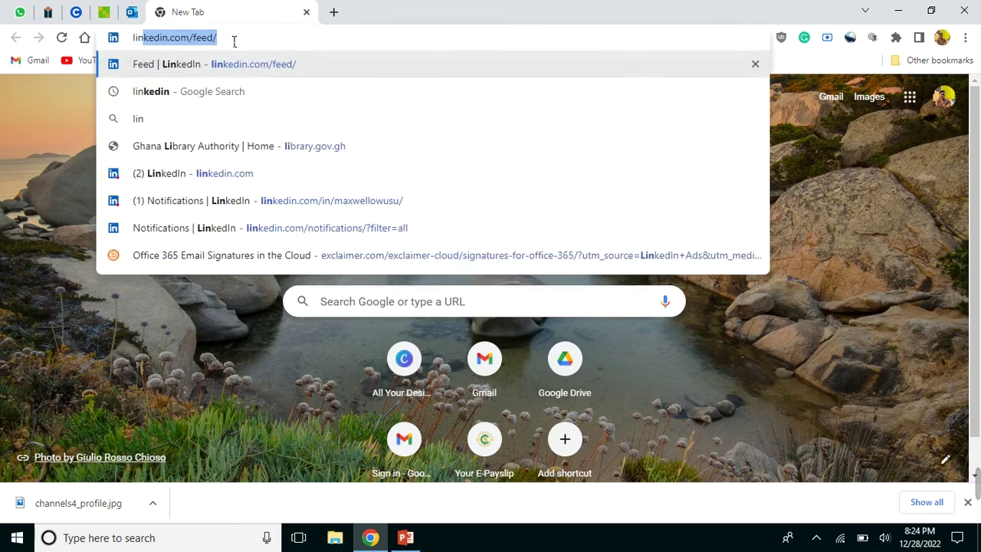
key(Right)
text(s)
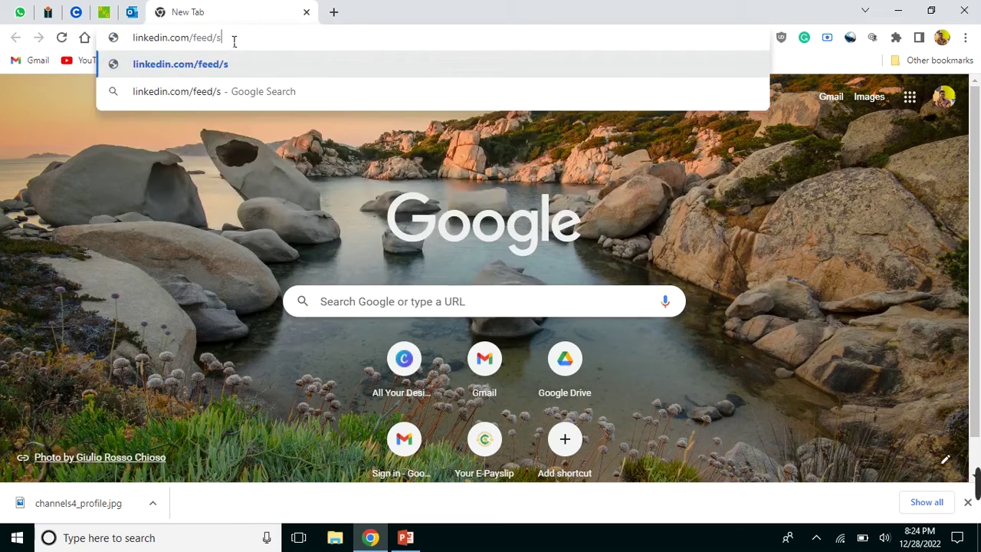
key(BackSpace)
key(BackSpace)
key(BackSpace)
key(BackSpace)
key(BackSpace)
key(BackSpace)
key(BackSpace)
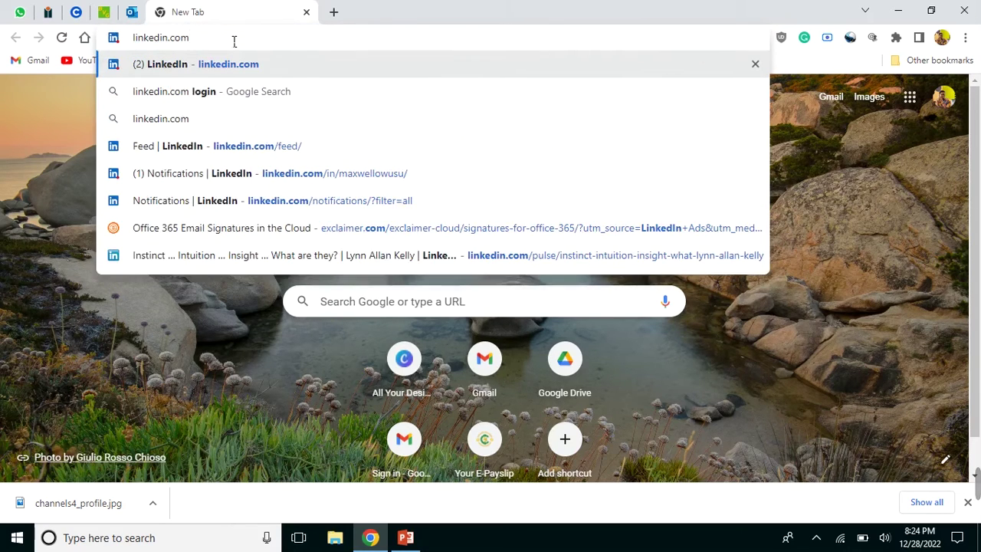
key(Return)
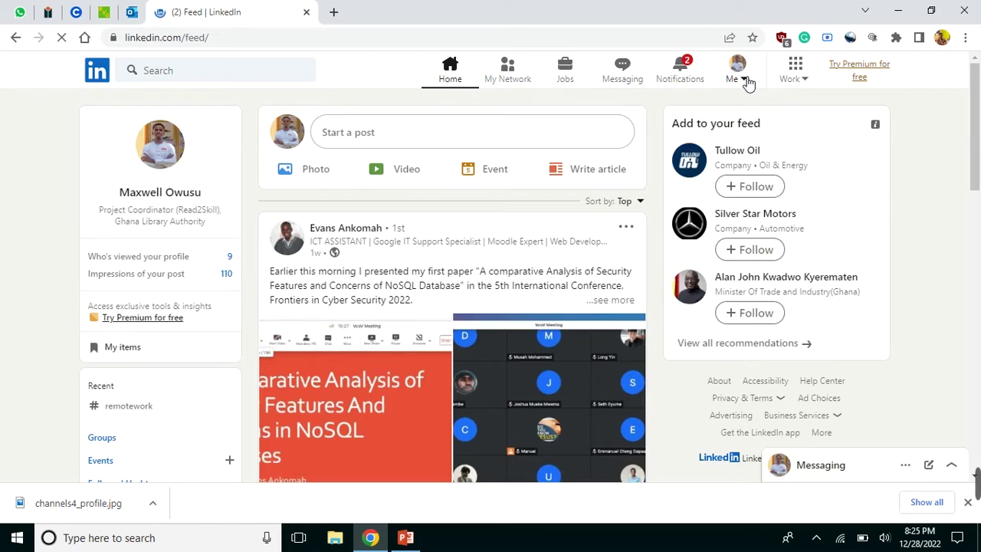
Open your own LinkedIn profile from the account menu and scroll down through it
click(742, 77)
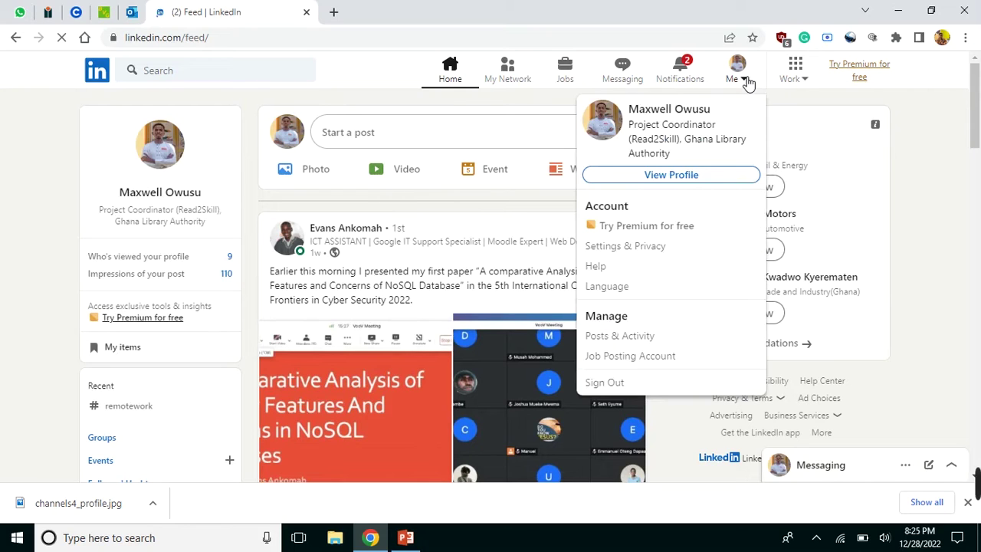
click(681, 176)
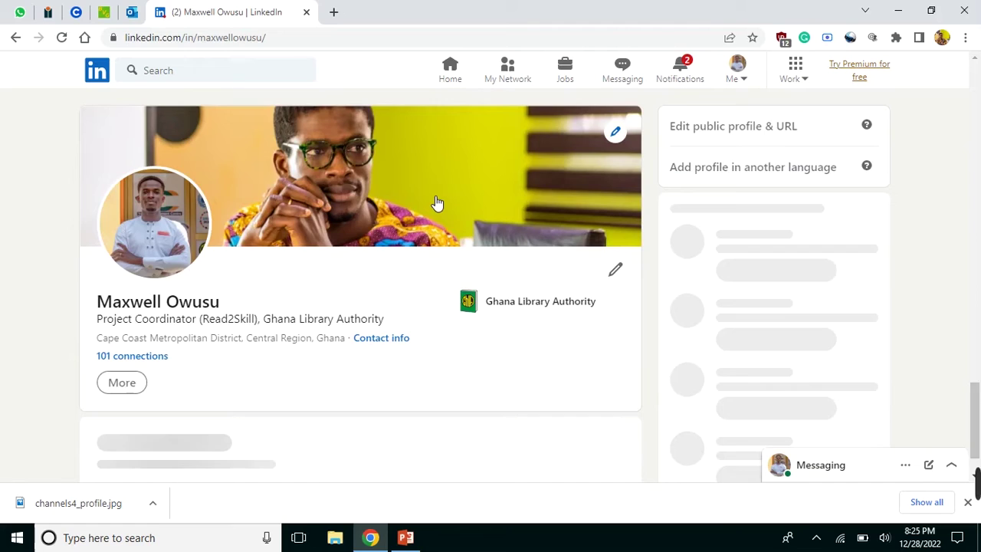
scroll(433, 203, down, 5)
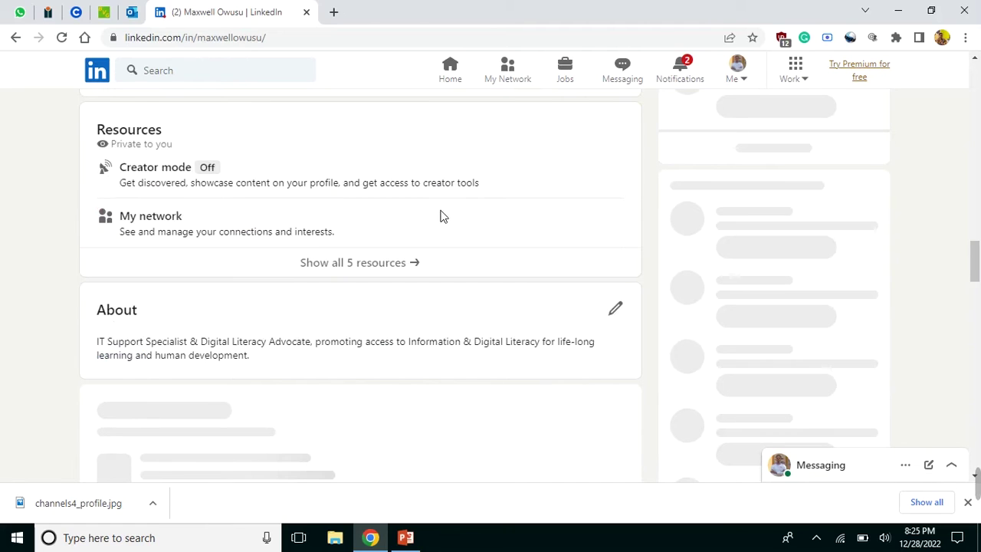
scroll(438, 208, down, 10)
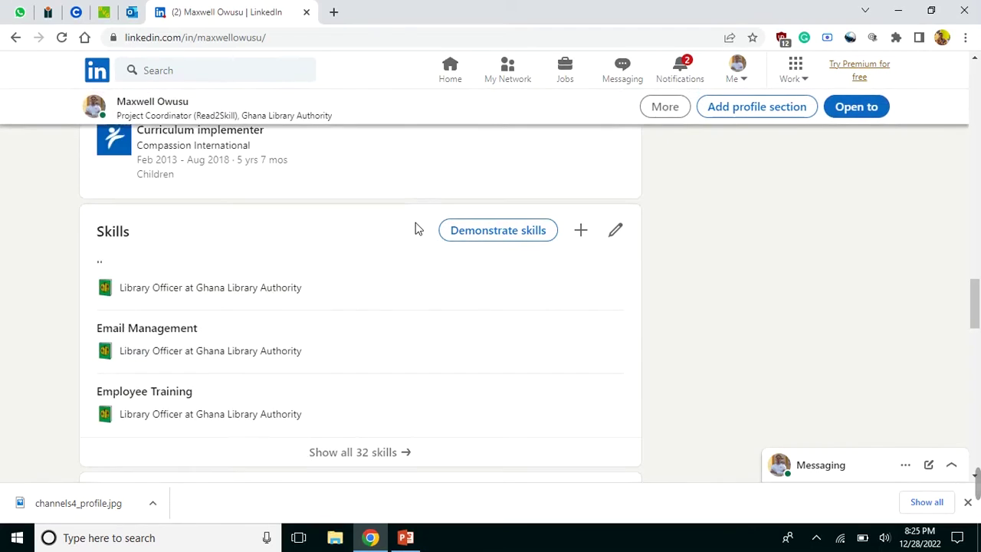
scroll(417, 227, down, 1)
scroll(417, 227, down, 2)
scroll(421, 230, down, 1)
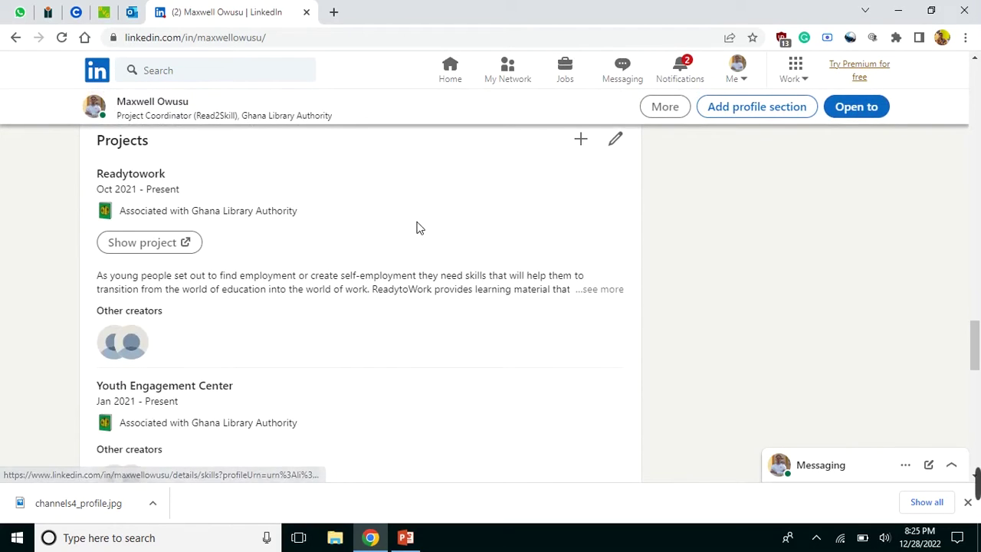
scroll(420, 228, down, 2)
scroll(419, 227, down, 3)
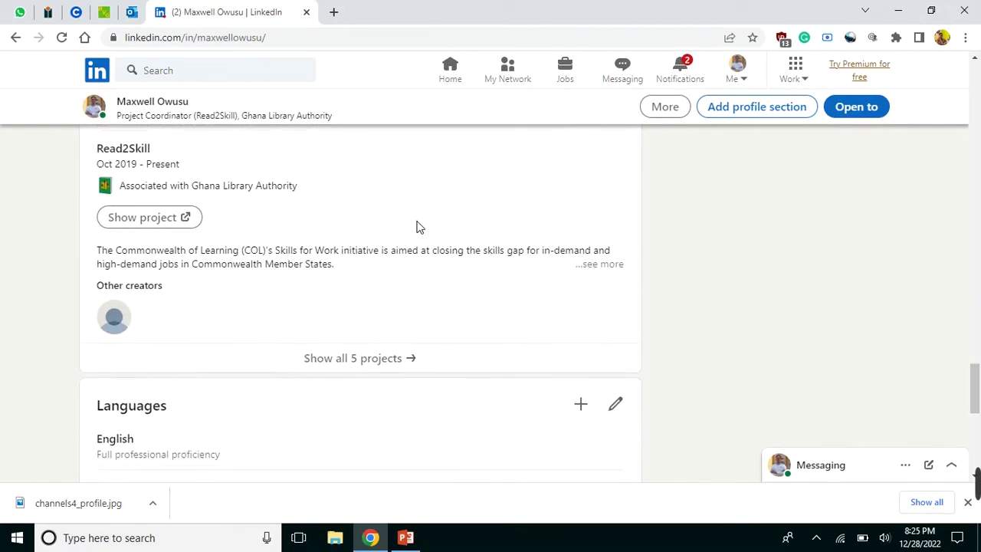
scroll(419, 227, down, 3)
scroll(419, 225, down, 1)
scroll(418, 224, down, 1)
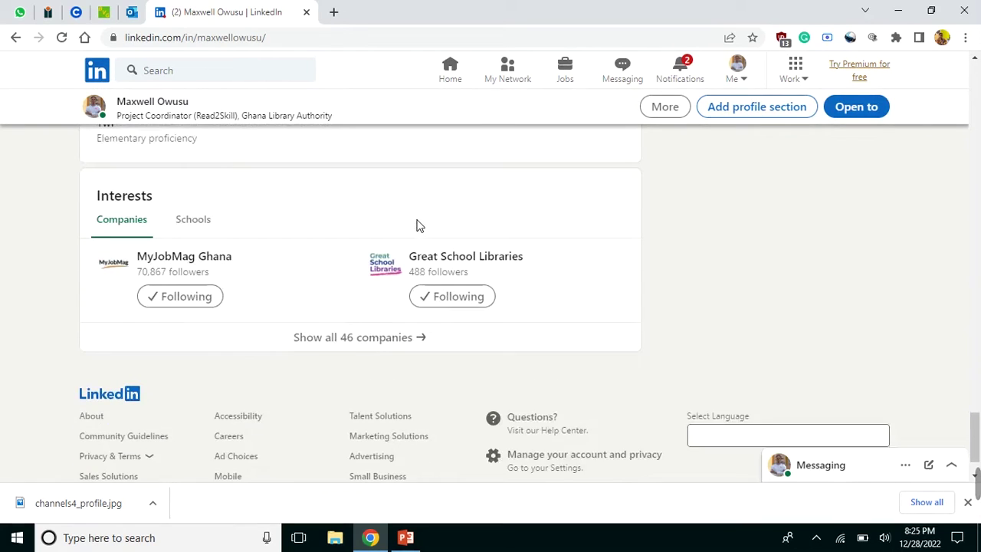
scroll(418, 224, down, 1)
Scroll back up to the Licenses & certifications section listing the Coursera certificates
scroll(421, 224, up, 3)
scroll(421, 223, up, 4)
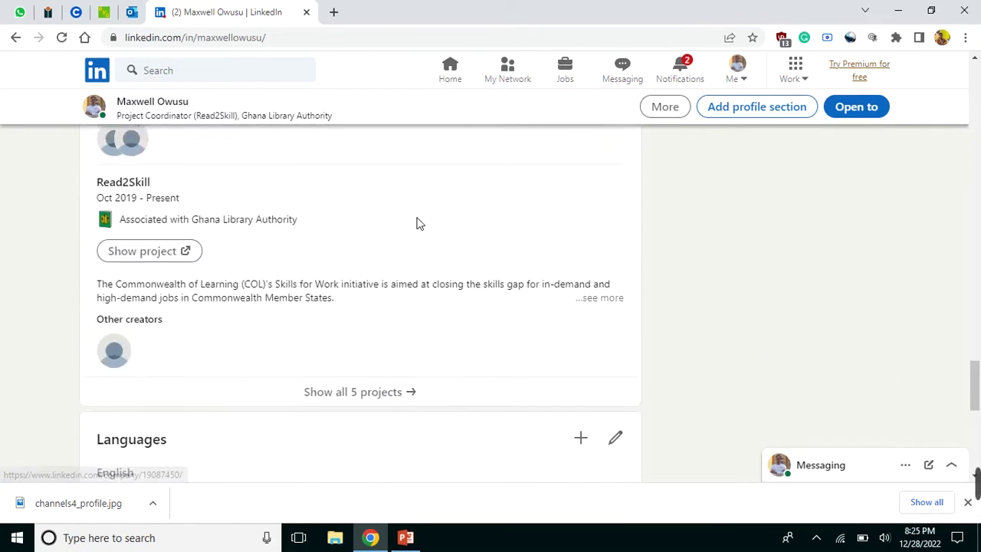
scroll(419, 223, up, 5)
scroll(419, 222, up, 4)
scroll(419, 223, up, 3)
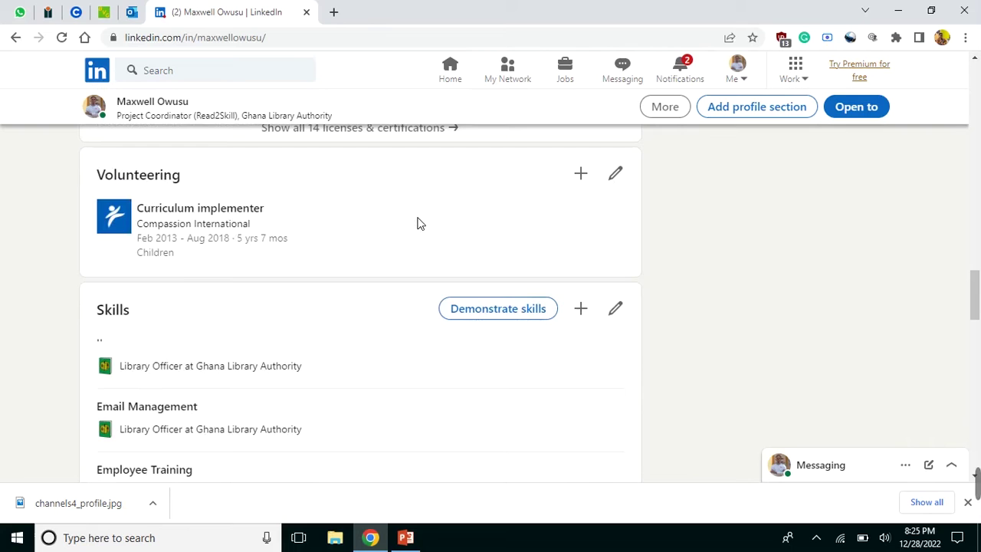
scroll(419, 223, up, 2)
scroll(419, 223, up, 2)
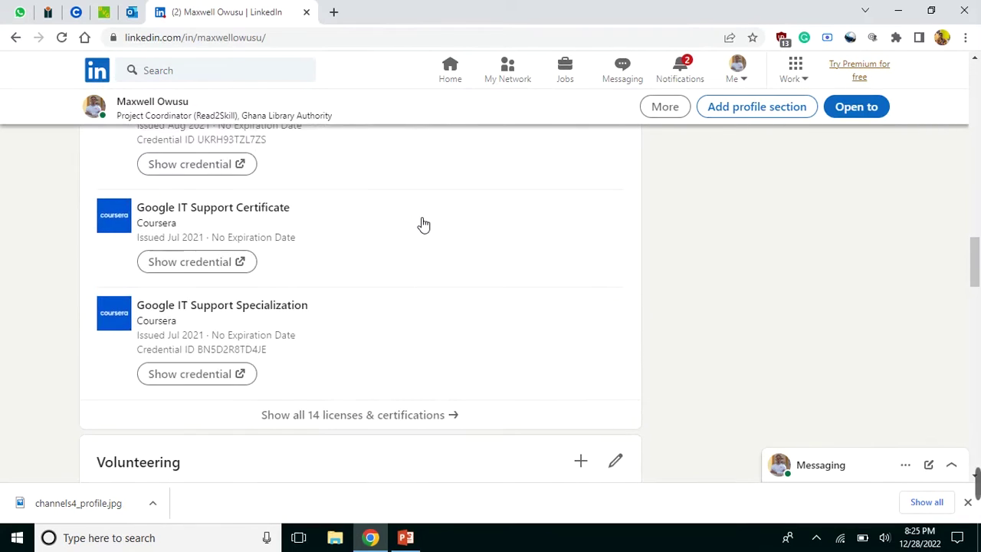
scroll(420, 222, up, 6)
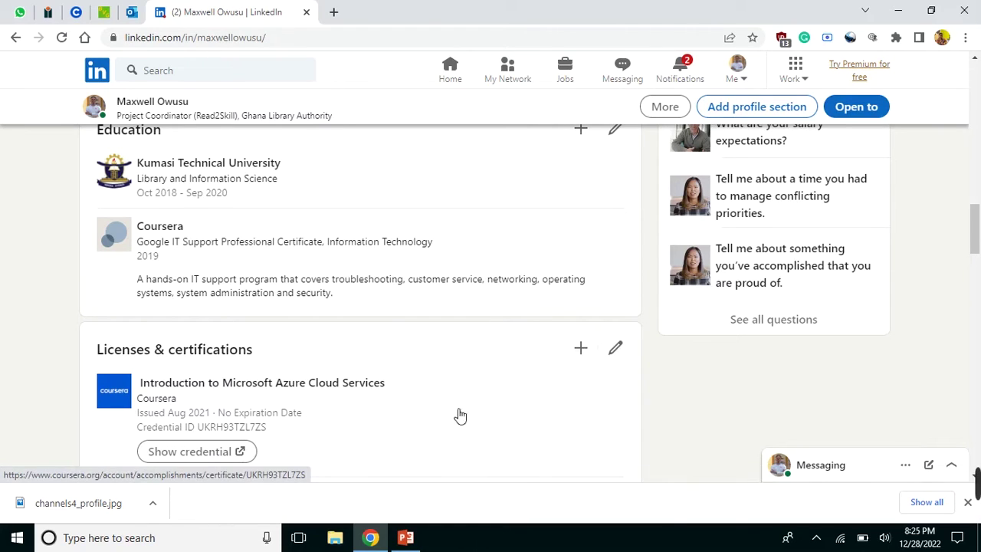
Start a blank 'Add license or certification' form, then bring up Coursera's IT Security credential details
click(582, 350)
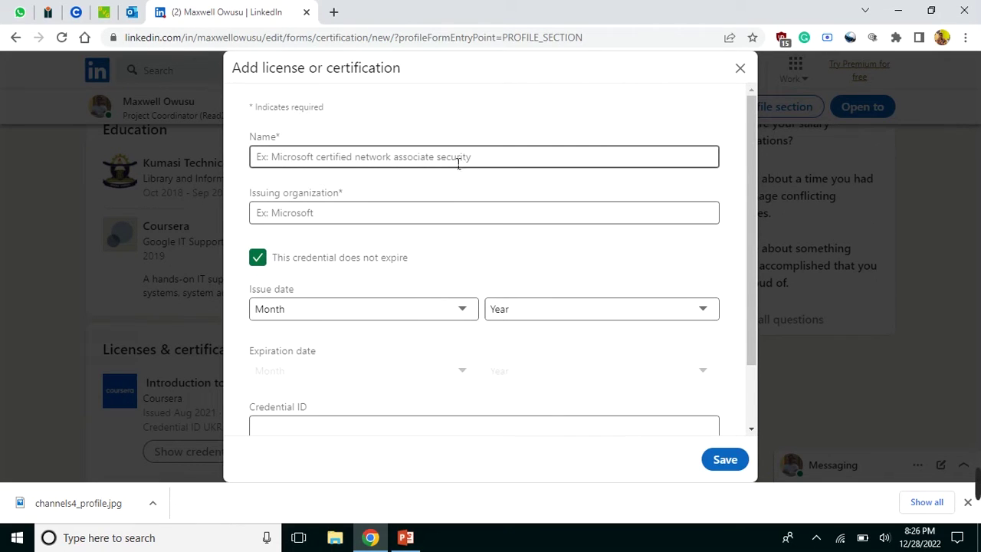
click(76, 12)
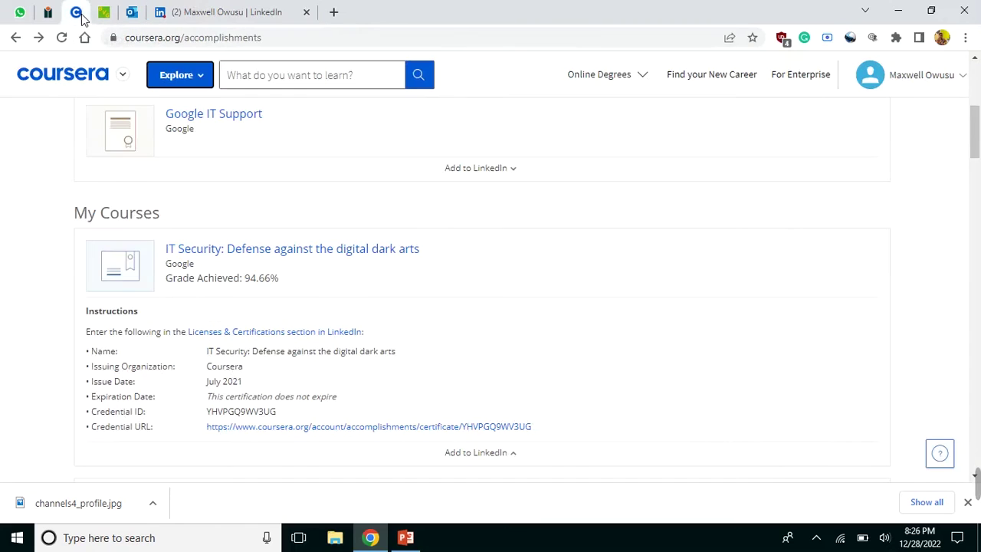
key(Return)
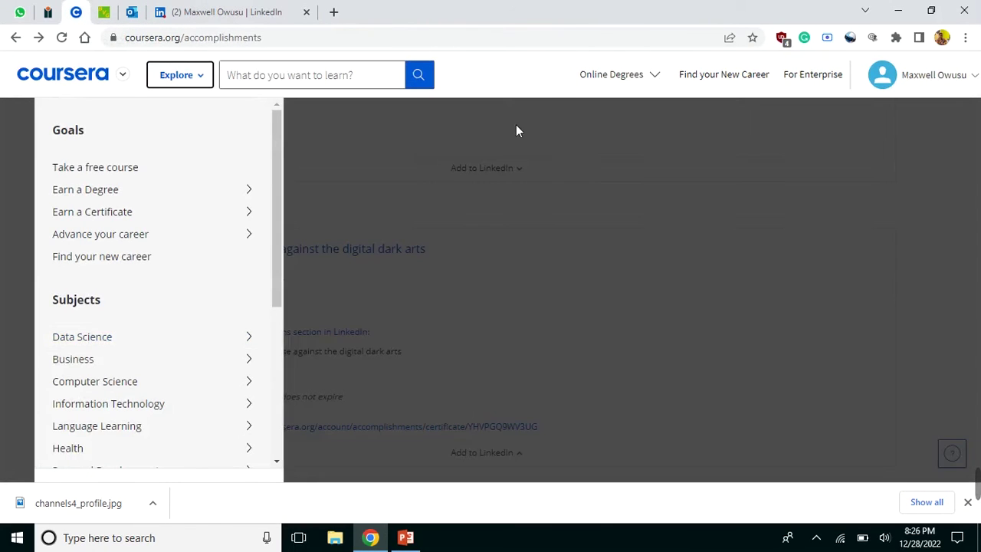
key(Escape)
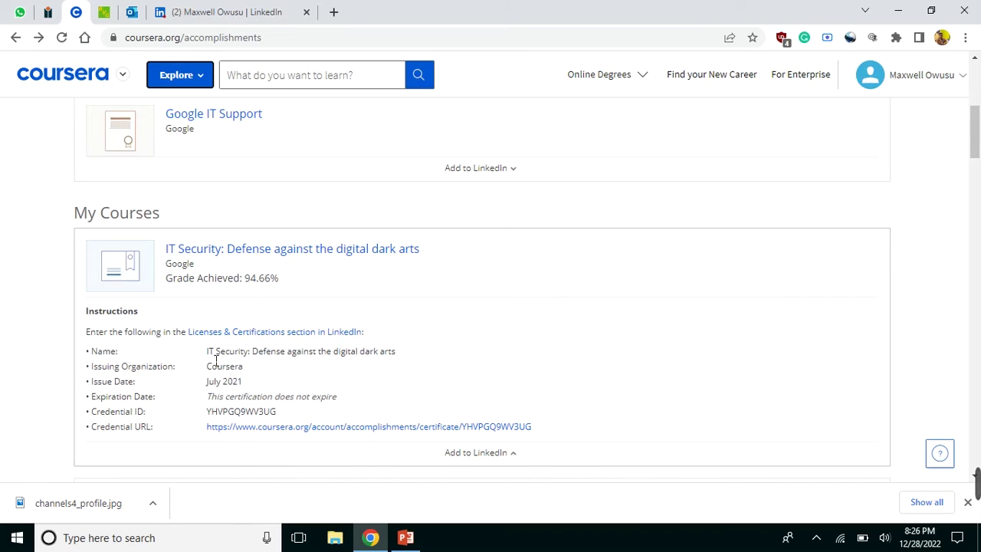
Copy the name 'IT Security: Defense against the digital dark arts' from Coursera into Name
drag(205, 354, 398, 357)
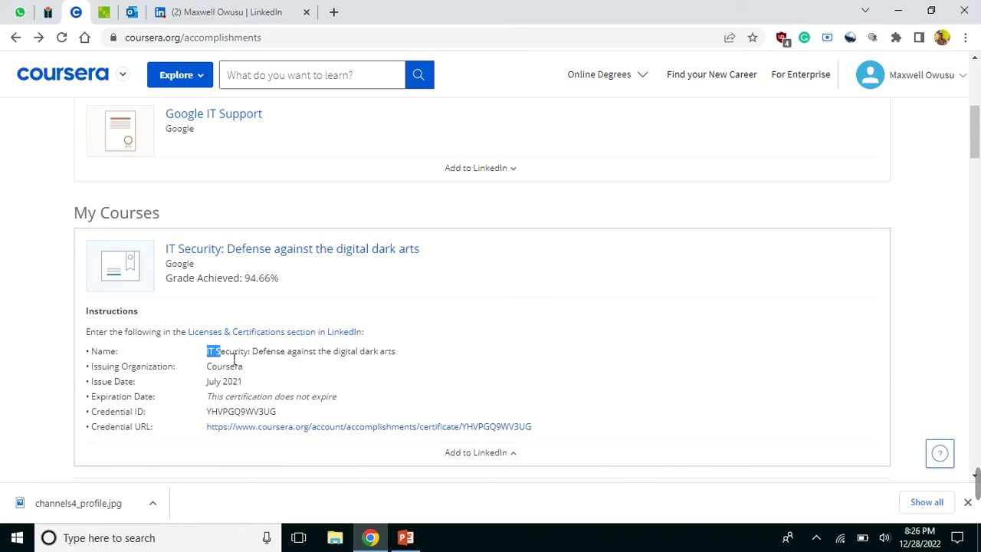
right_click(395, 357)
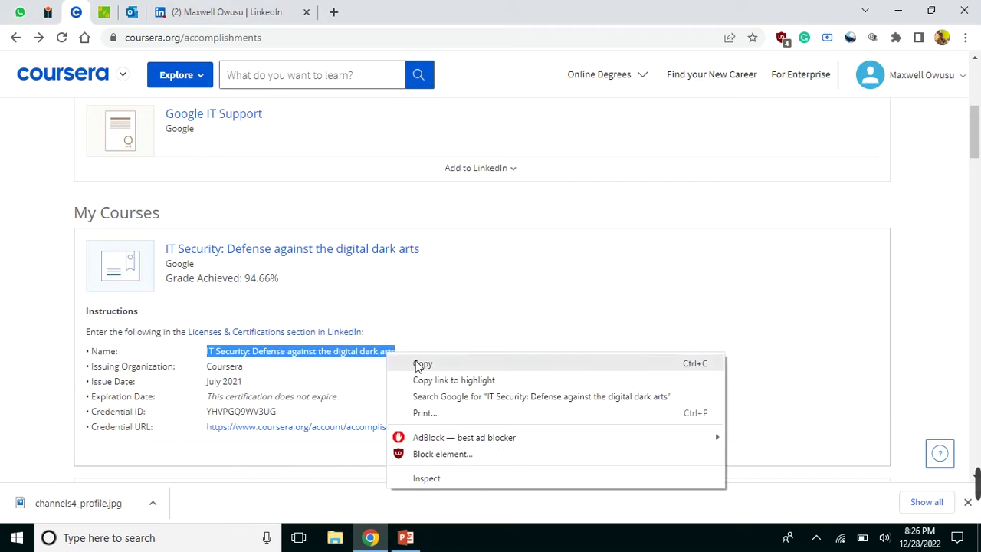
click(423, 363)
click(203, 17)
click(315, 157)
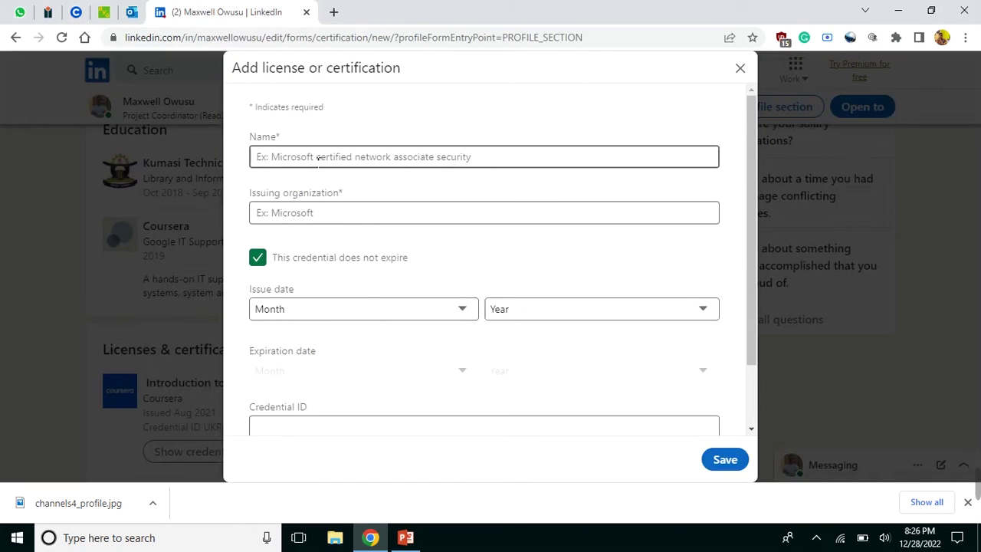
right_click(315, 158)
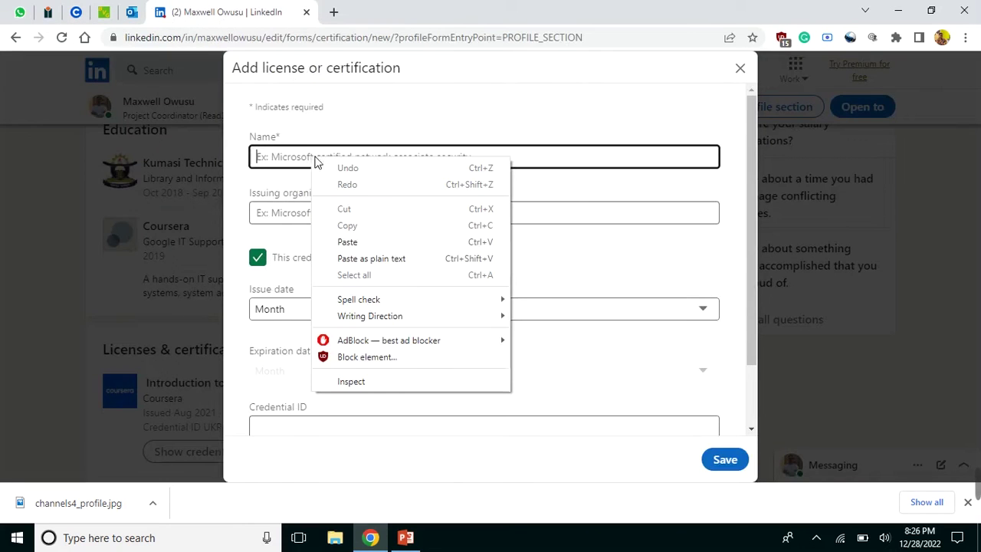
click(366, 245)
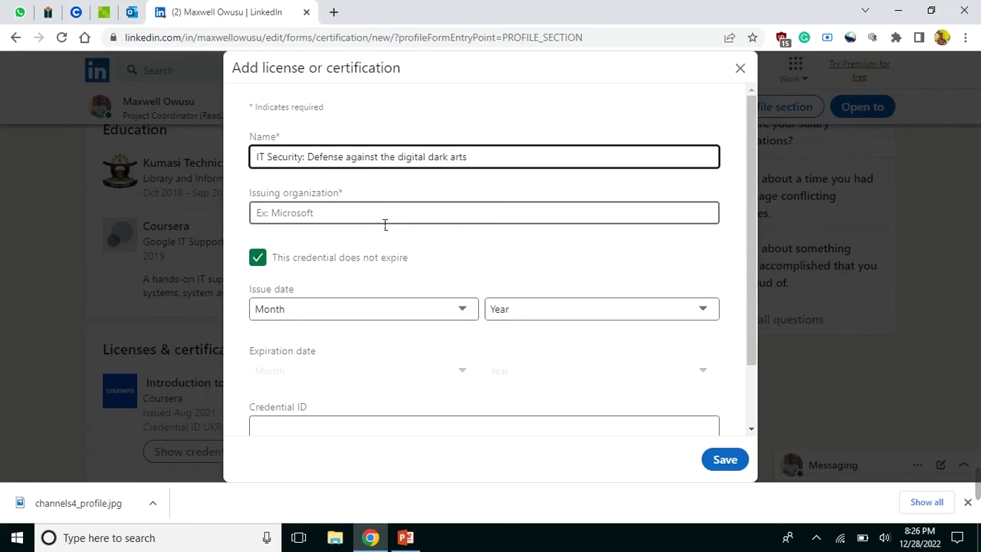
Paste Coursera as the issuing organization and pick the Coursera company suggestion
click(76, 11)
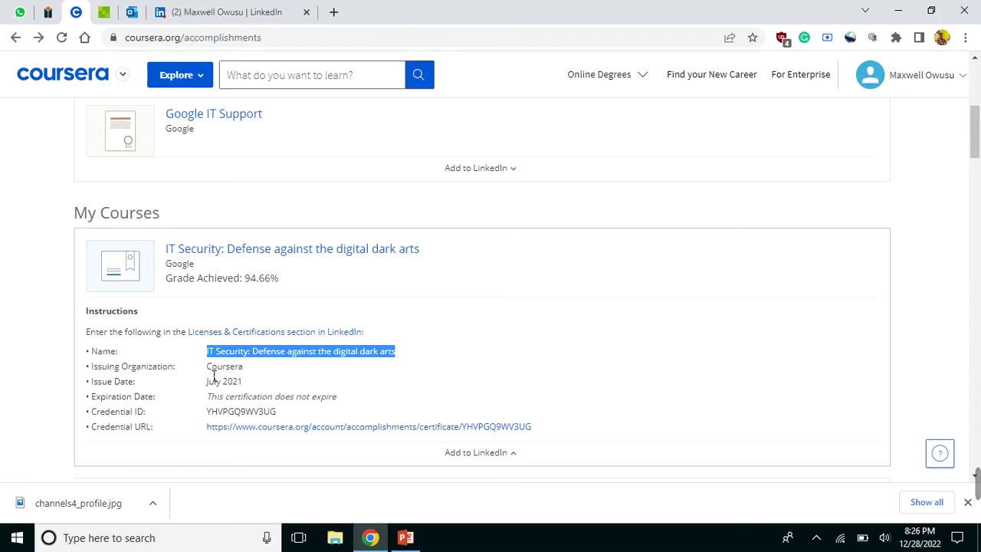
drag(207, 367, 246, 377)
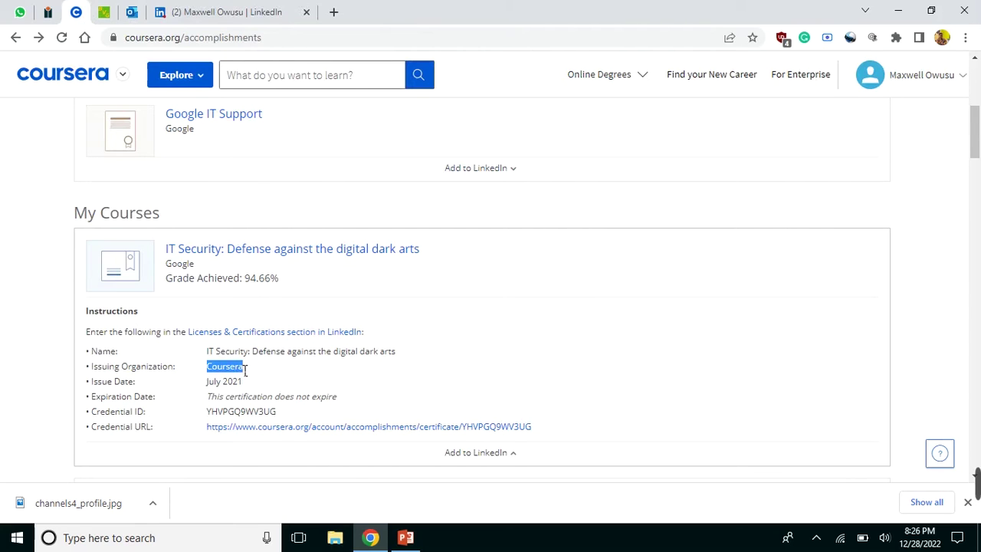
right_click(246, 369)
click(270, 375)
click(191, 12)
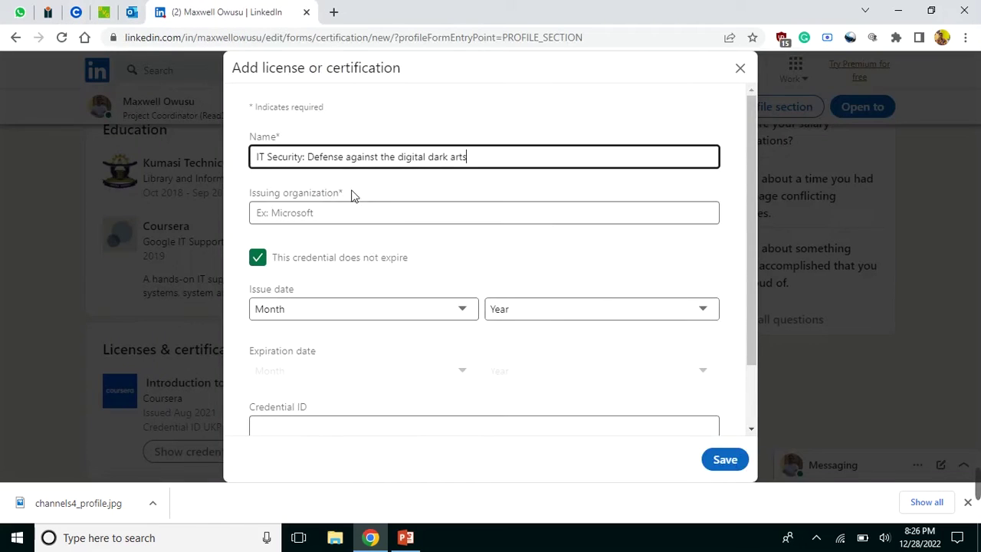
click(318, 212)
right_click(325, 213)
click(368, 295)
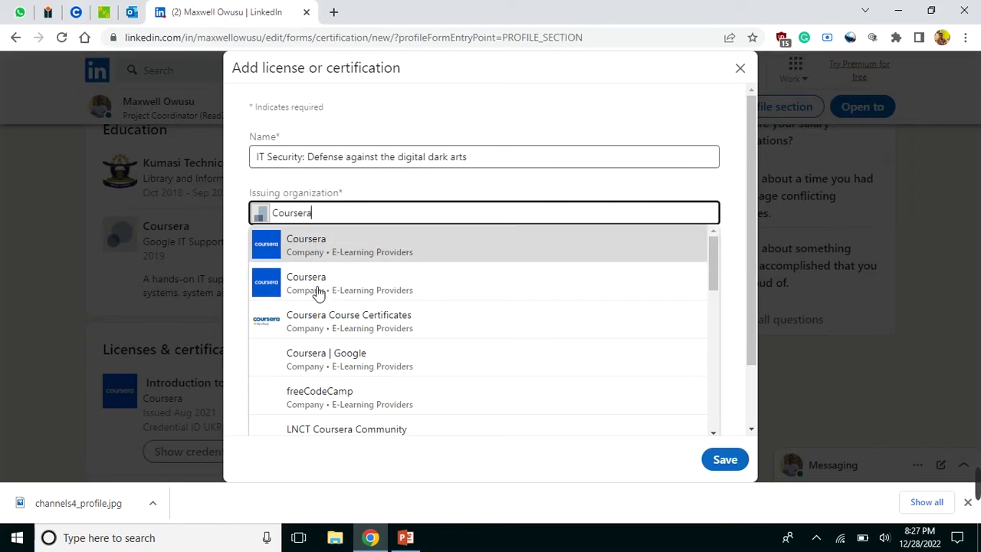
click(353, 251)
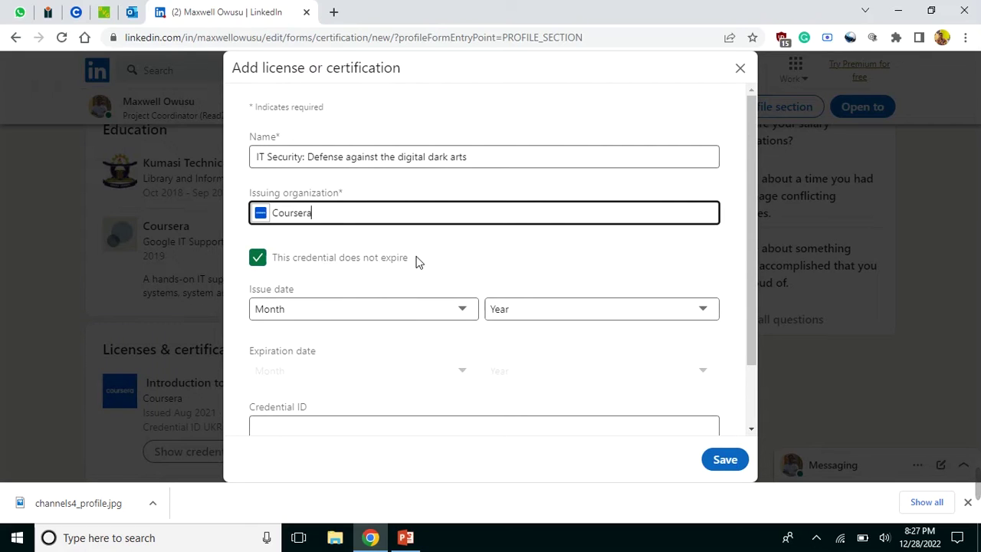
Check the date on Coursera and set the issue date to July 2021
click(76, 12)
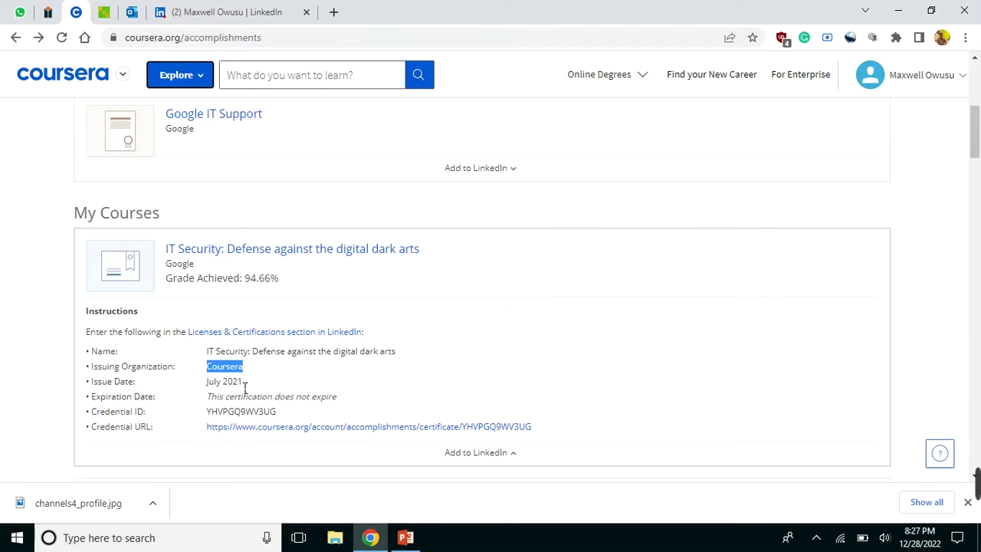
key(ctrl+c)
click(196, 11)
key(ctrl+v)
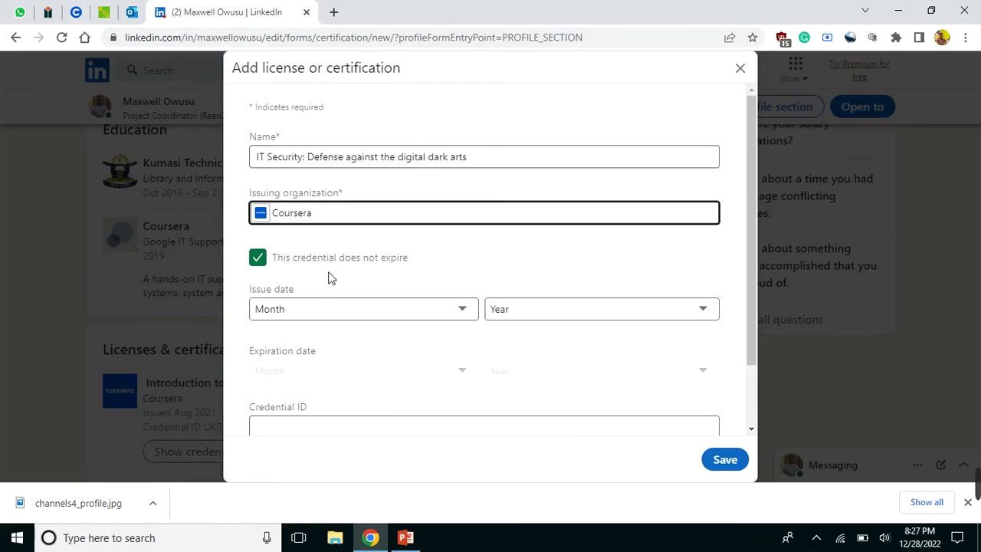
click(296, 314)
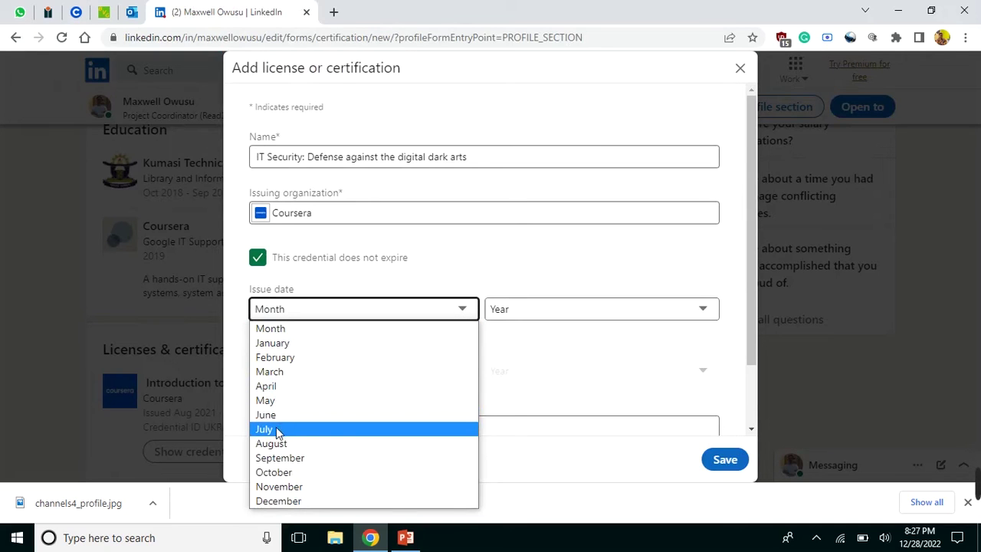
click(284, 428)
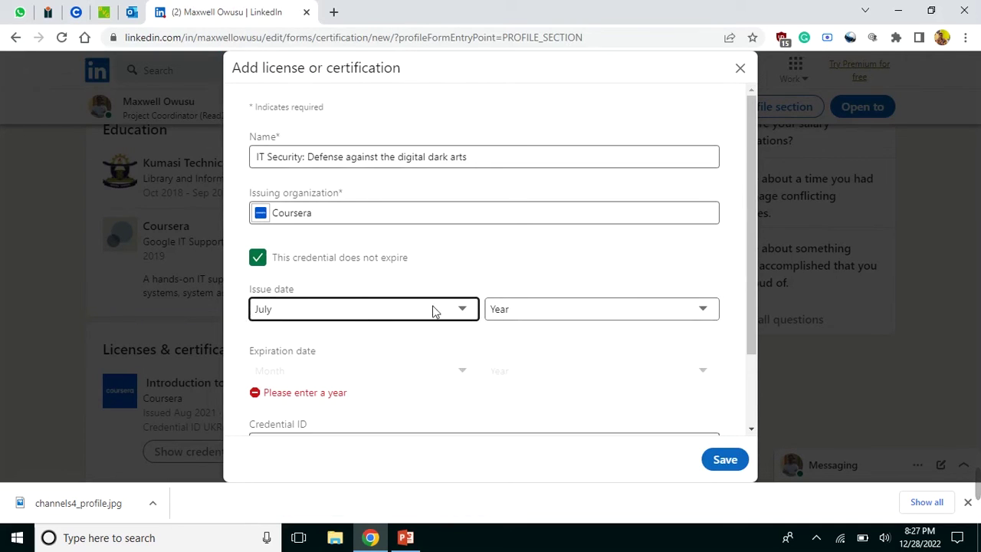
click(689, 315)
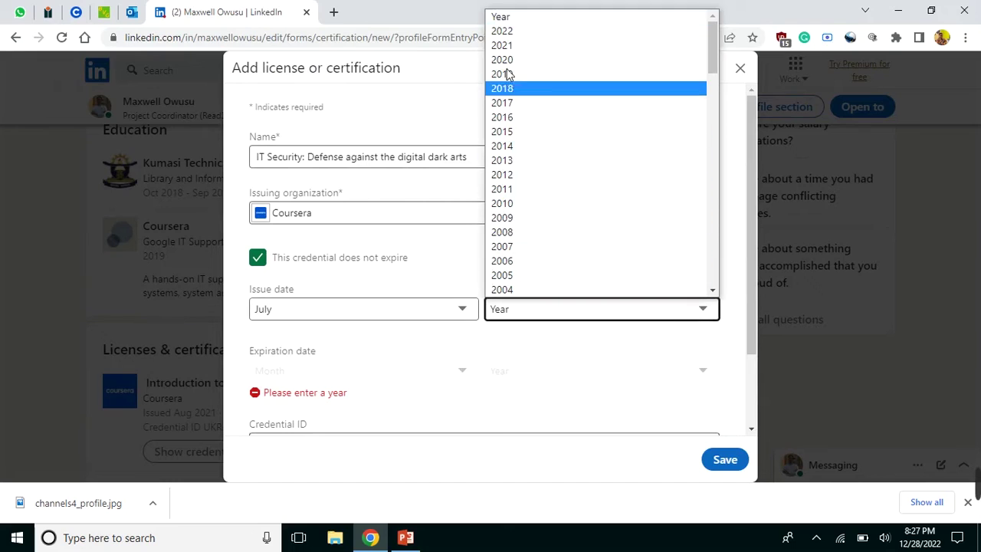
click(521, 45)
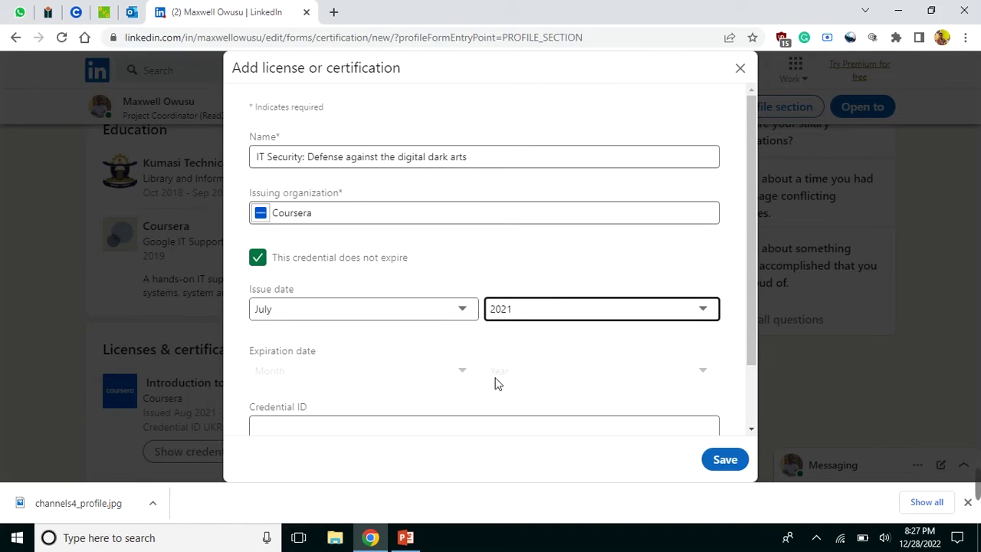
Copy the certificate's credential ID from Coursera into the Credential ID field
scroll(428, 360, down, 1)
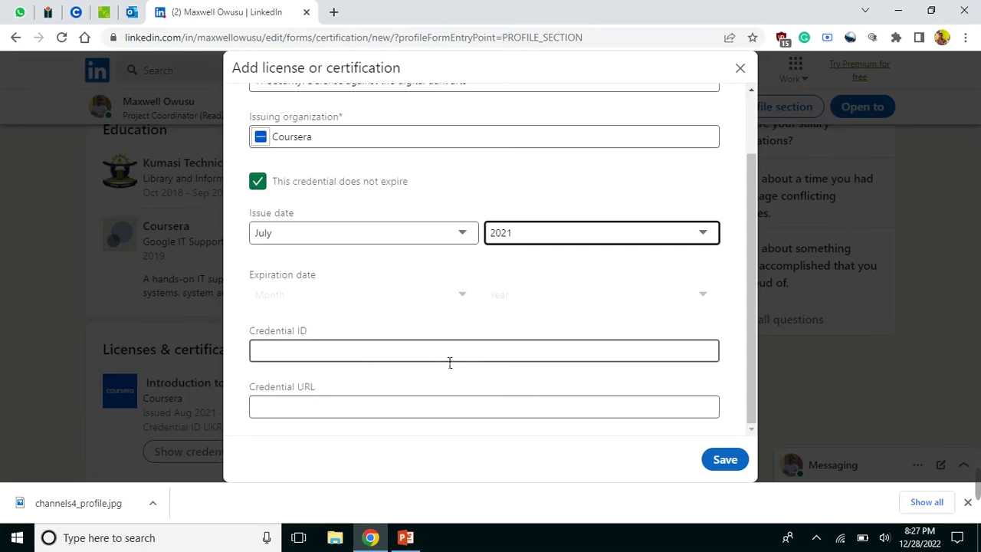
click(76, 12)
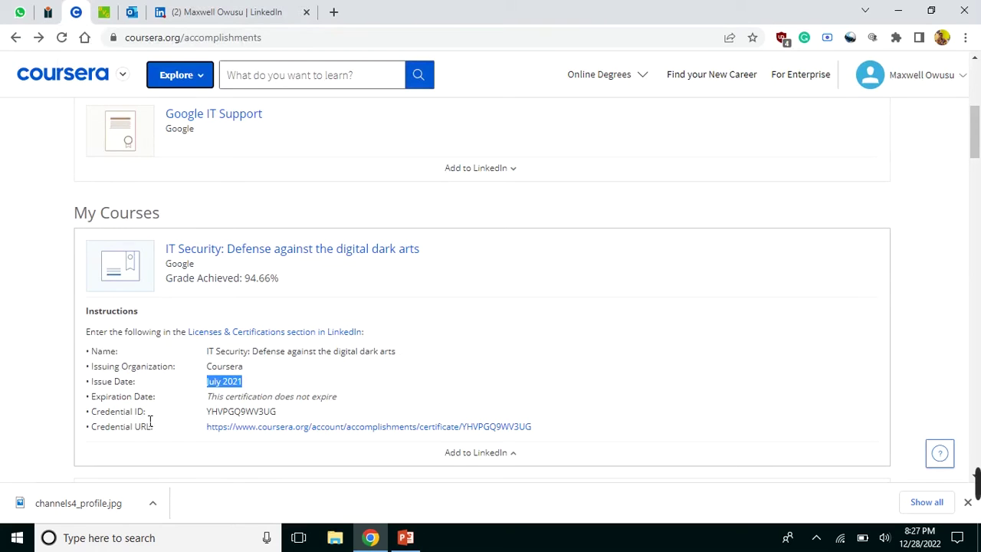
drag(280, 414, 207, 417)
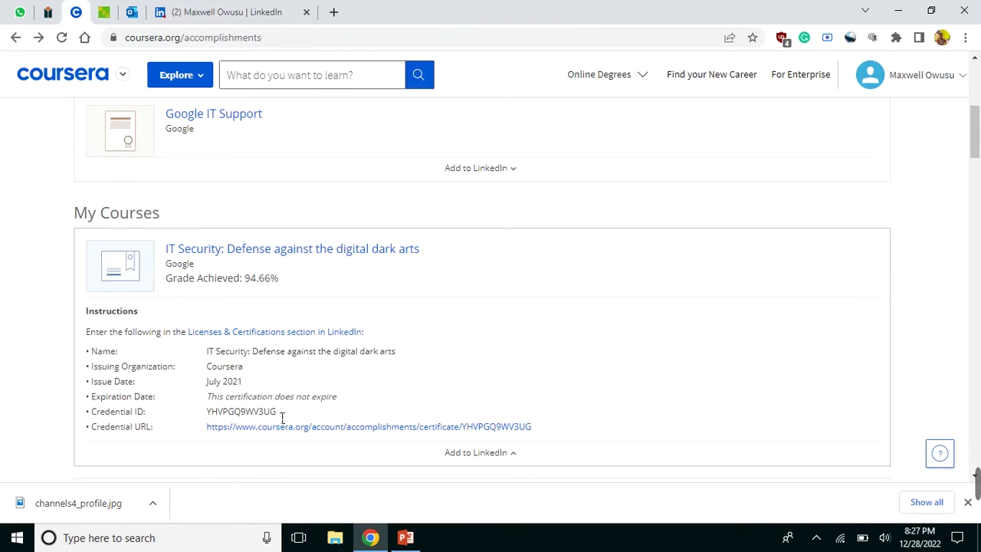
right_click(221, 418)
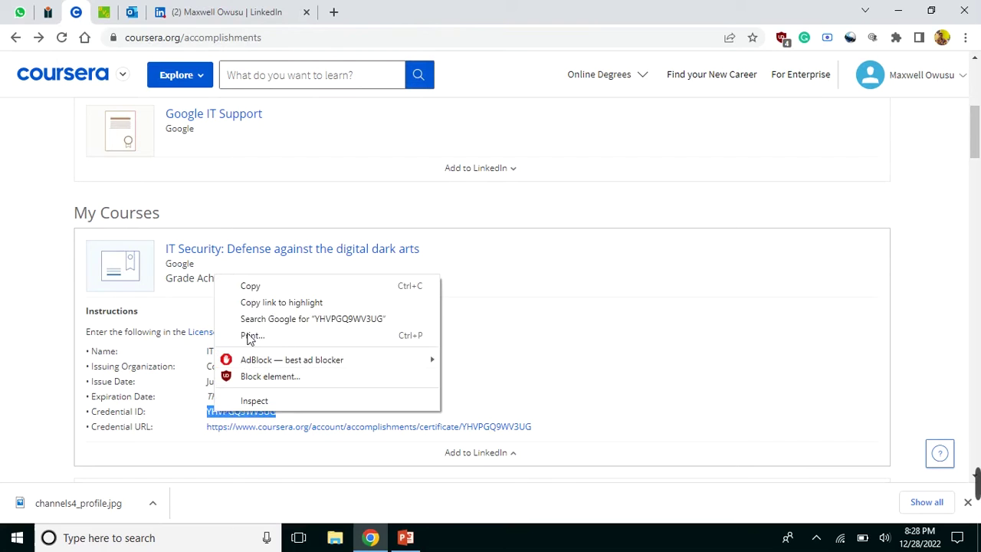
click(263, 289)
click(219, 11)
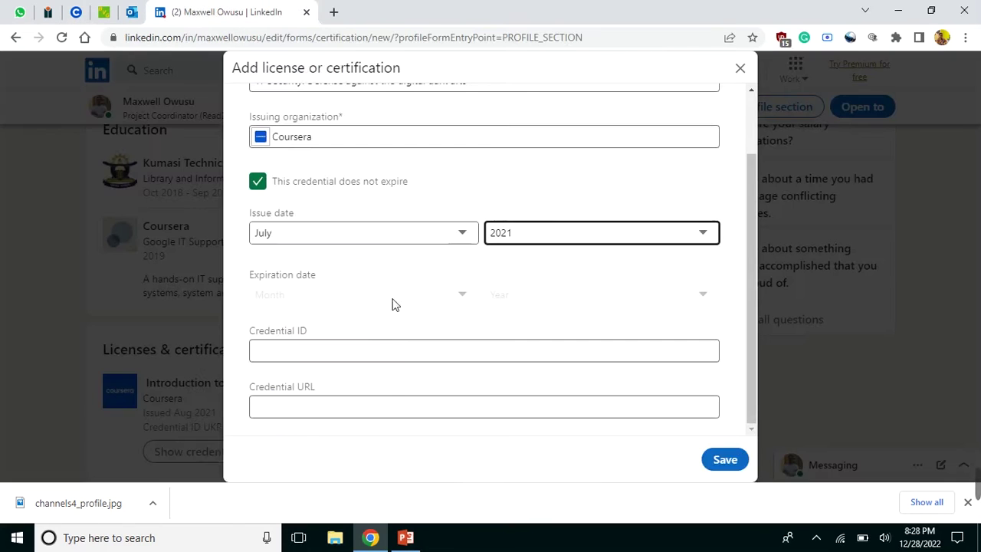
right_click(309, 354)
click(358, 204)
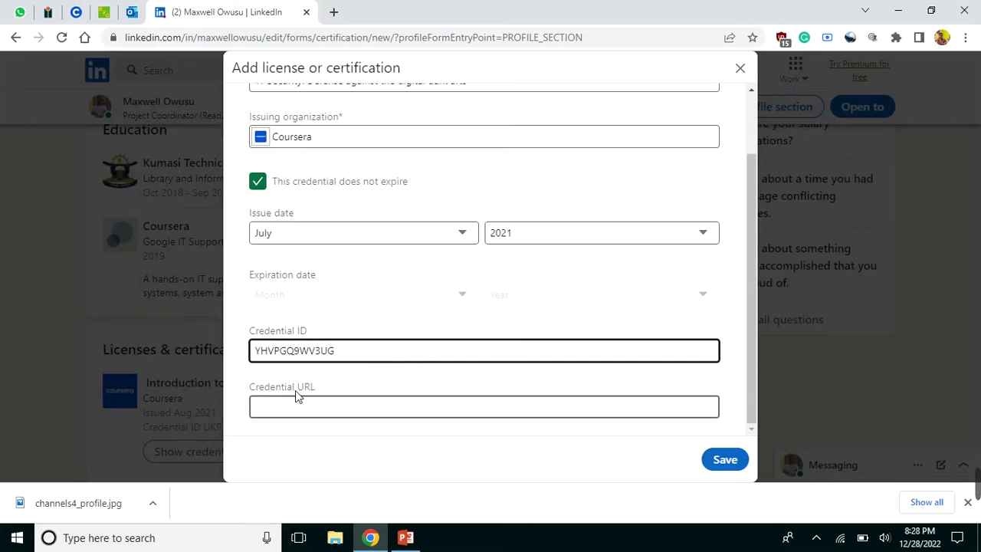
Paste the Coursera certificate link as the Credential URL and review the completed form
click(79, 14)
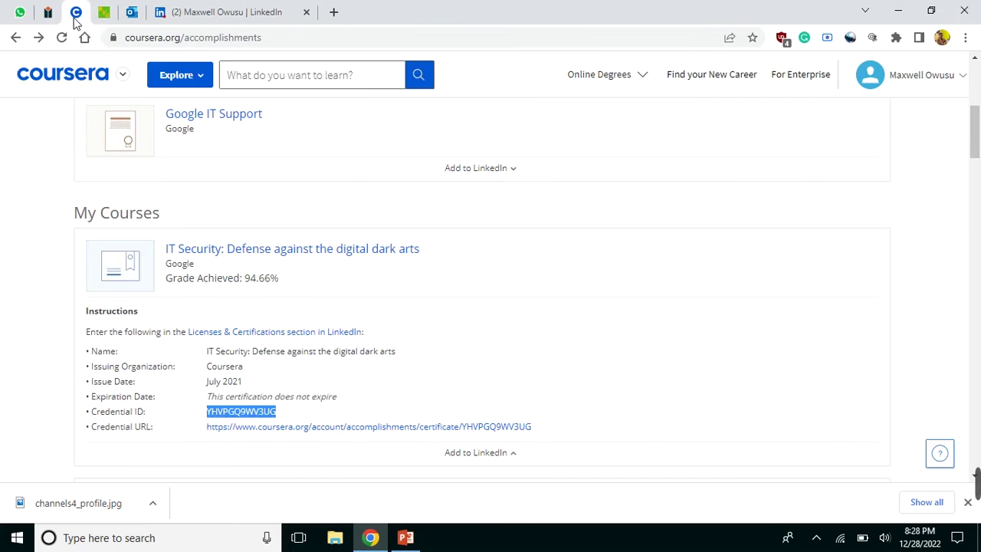
right_click(263, 426)
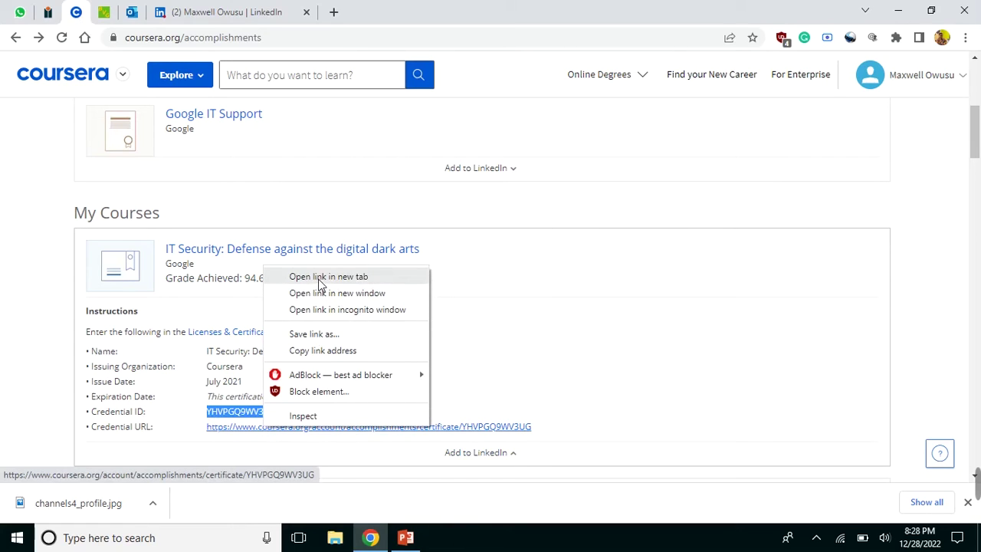
click(328, 357)
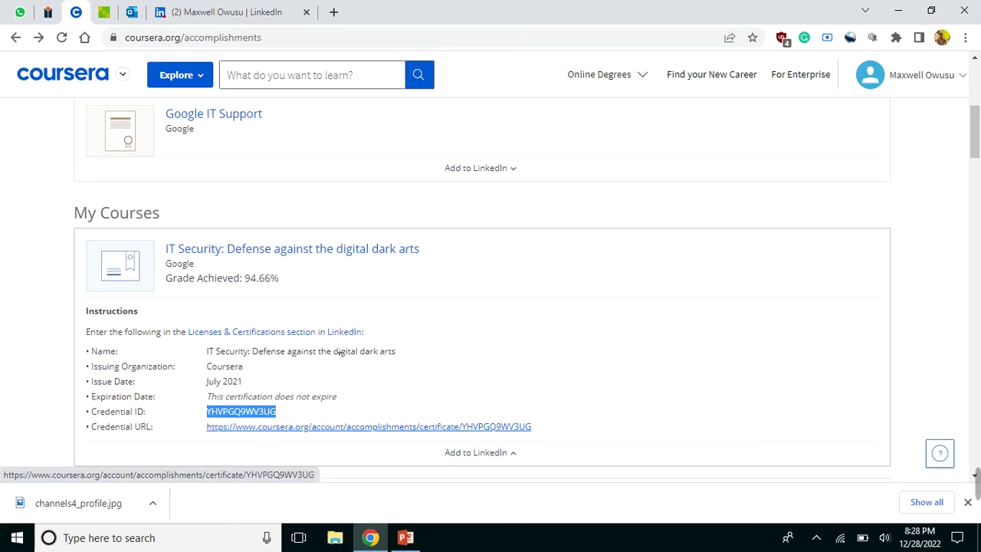
click(235, 11)
right_click(314, 407)
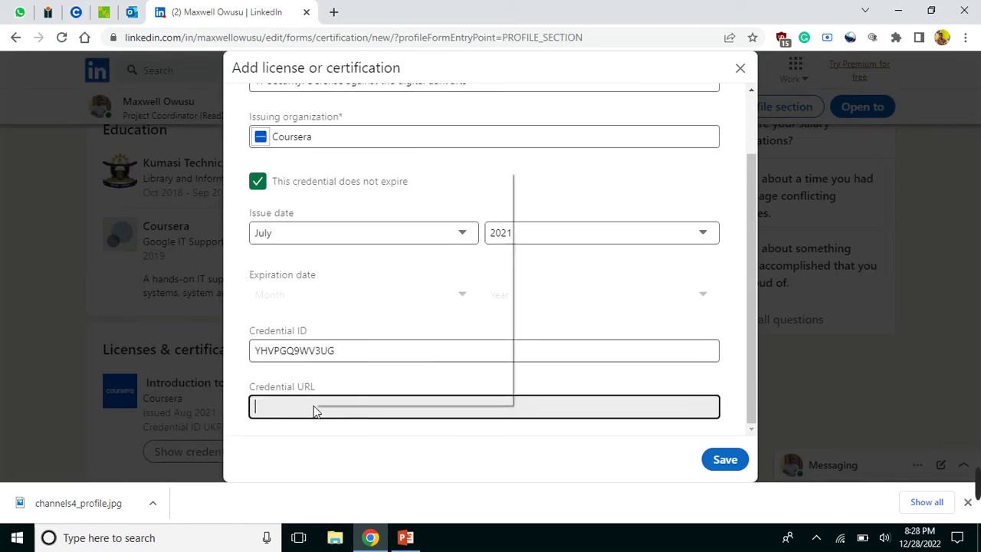
click(351, 255)
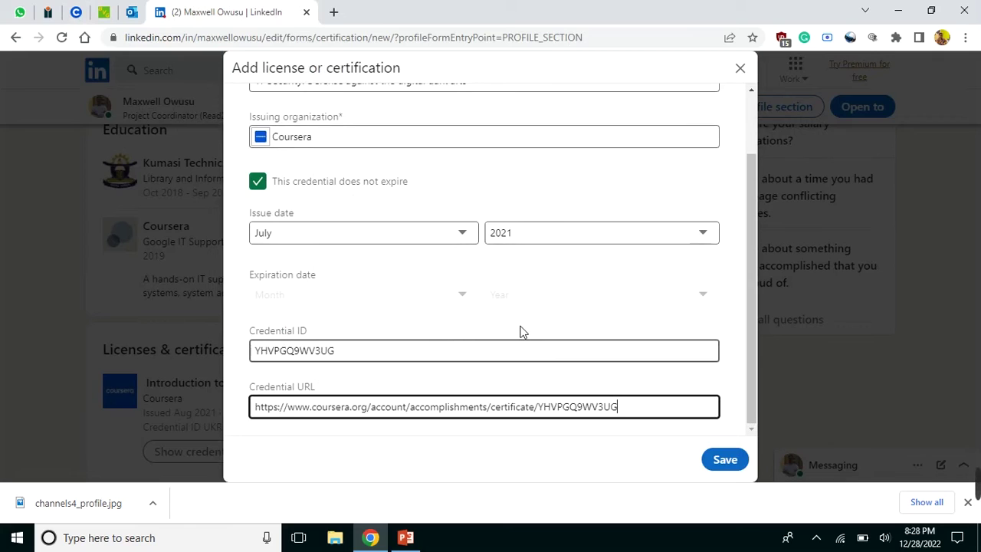
scroll(740, 245, up, 2)
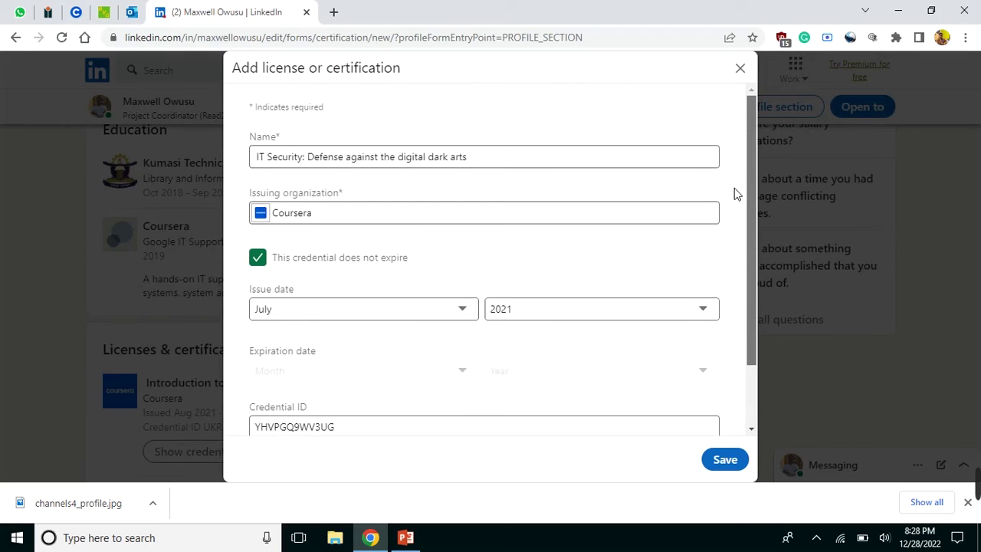
Save the IT Security: Defense against the digital dark arts certification and continue to the share prompt
scroll(731, 263, down, 2)
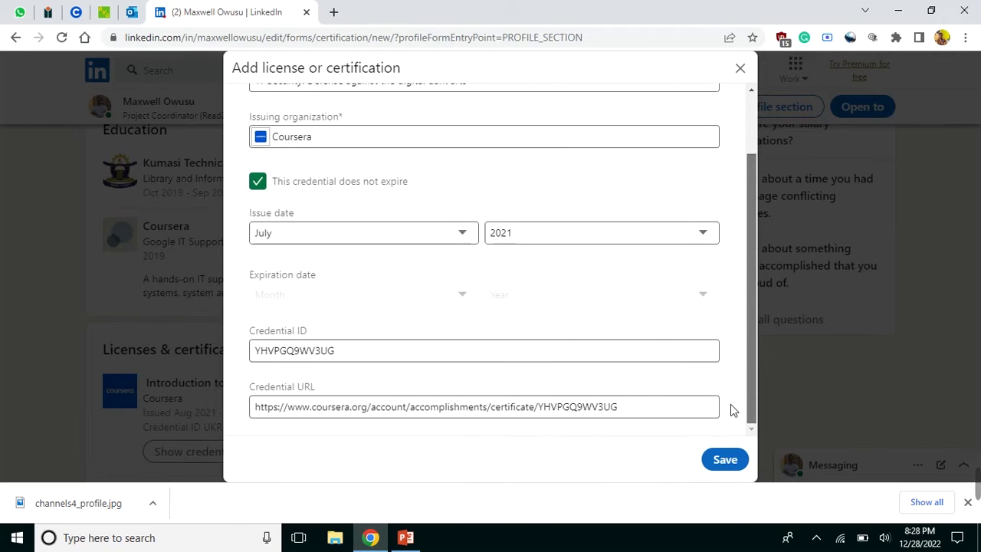
click(722, 460)
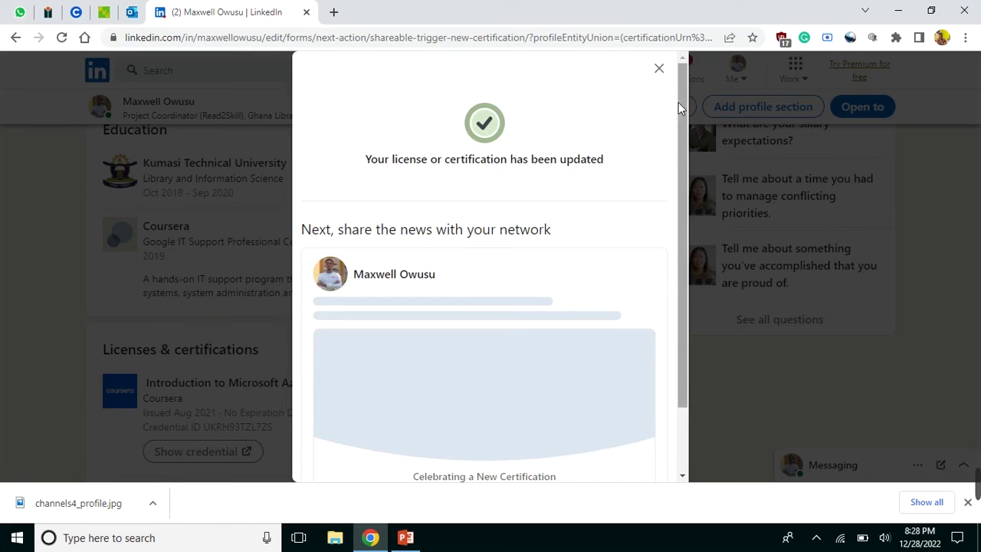
drag(678, 102, 684, 175)
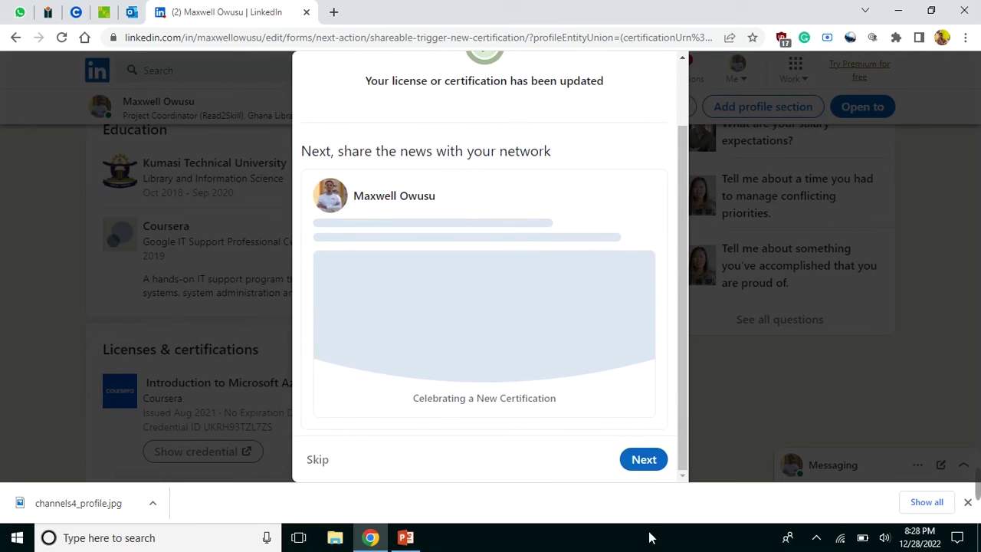
click(645, 468)
Review the pre-written IT Security announcement post, then close it without posting
click(644, 464)
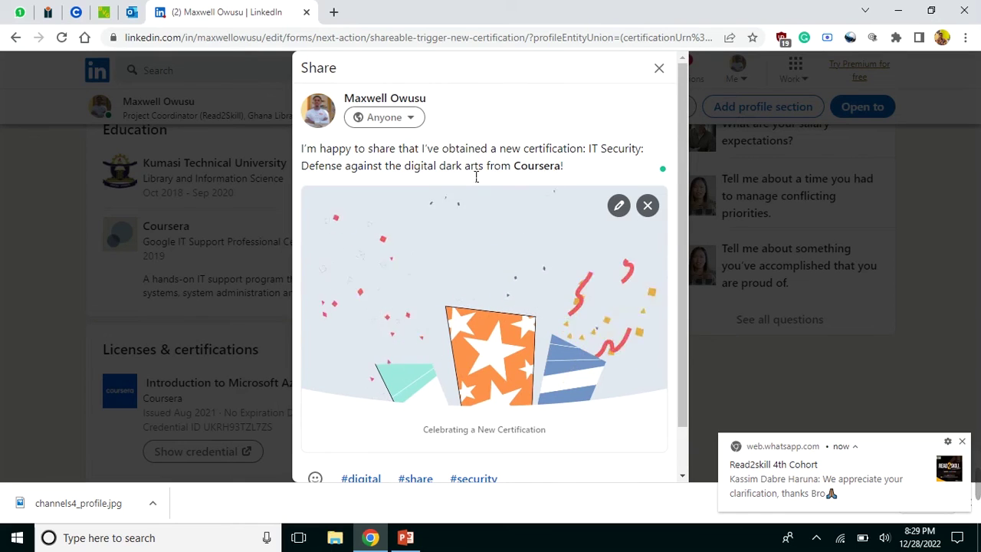
scroll(452, 248, down, 1)
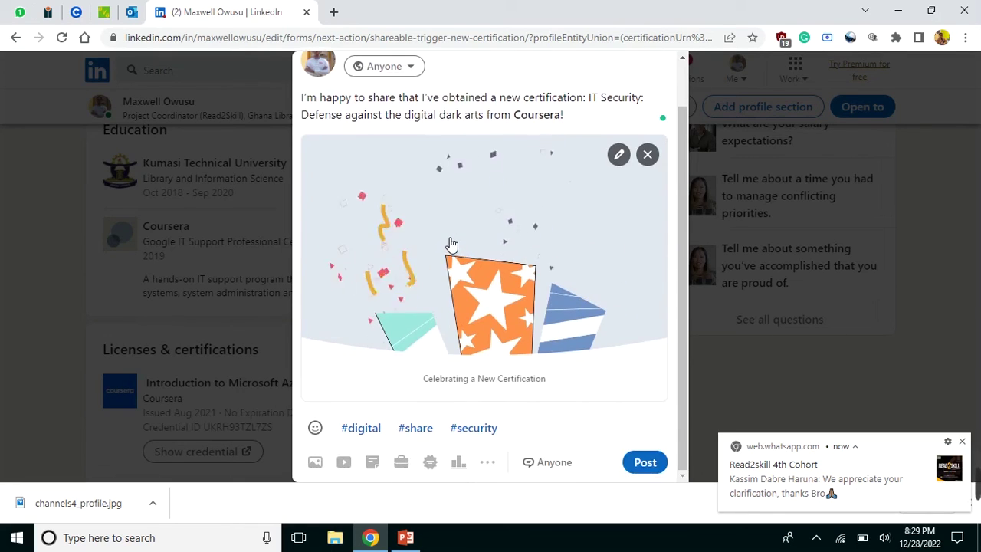
scroll(453, 244, up, 1)
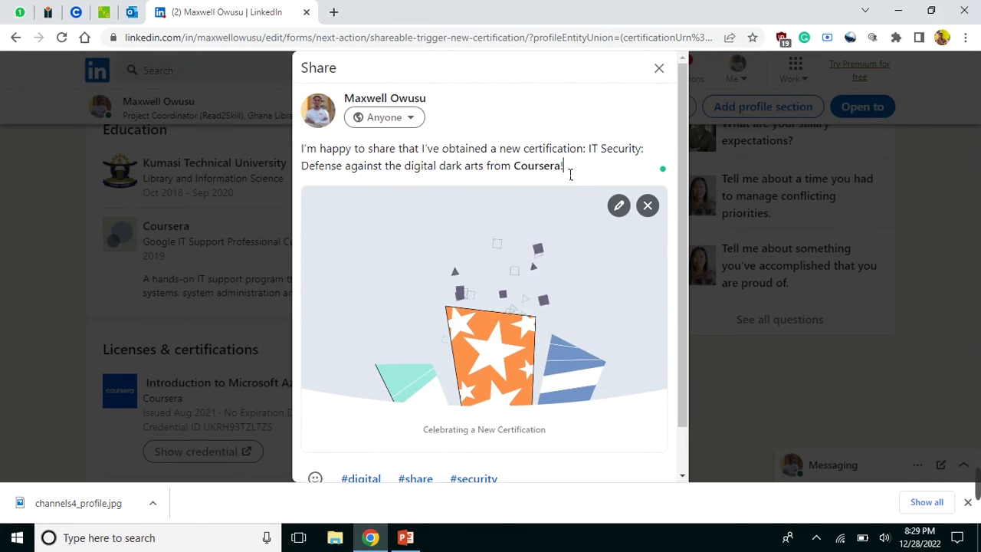
mouse_move(572, 175)
mouse_down()
mouse_move(461, 180)
mouse_move(598, 177)
mouse_up()
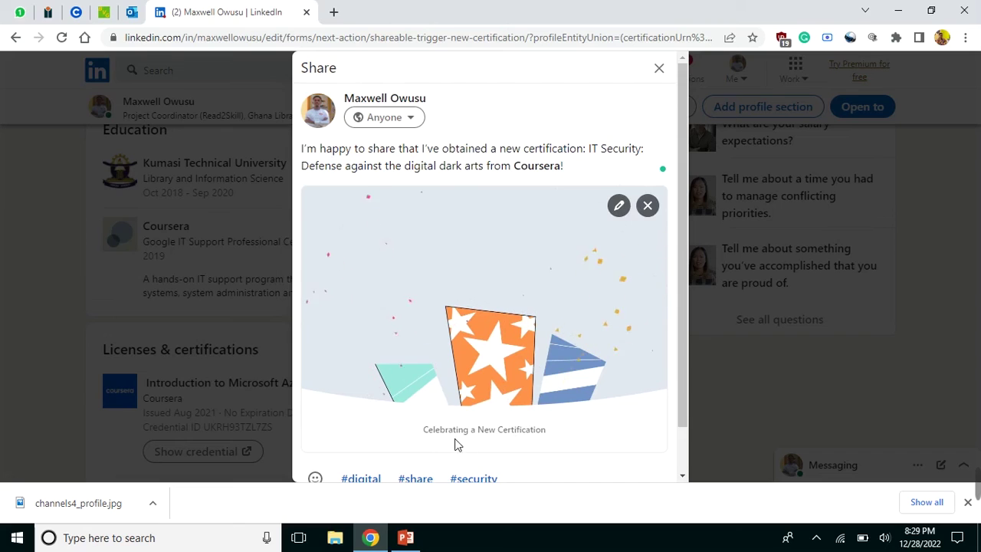
scroll(455, 445, down, 1)
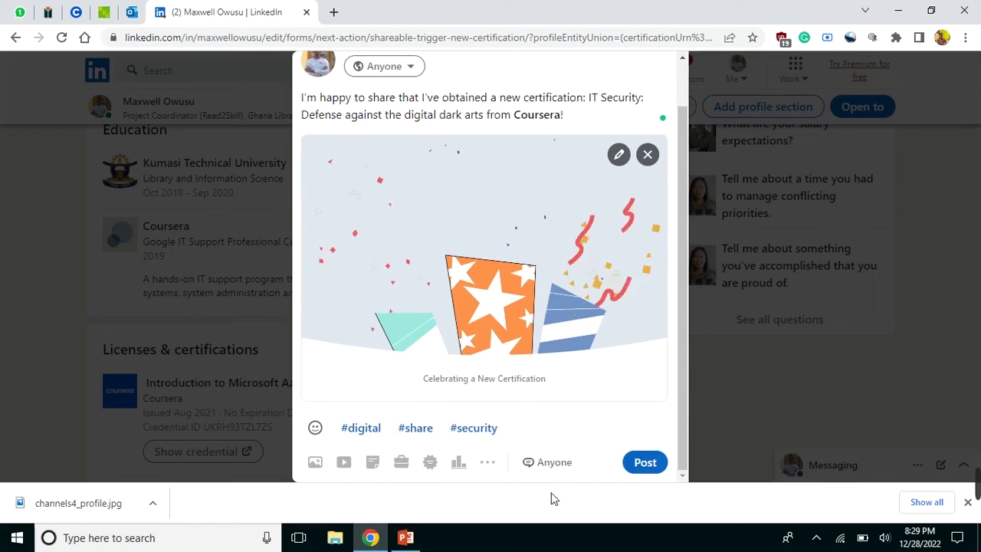
scroll(587, 249, up, 1)
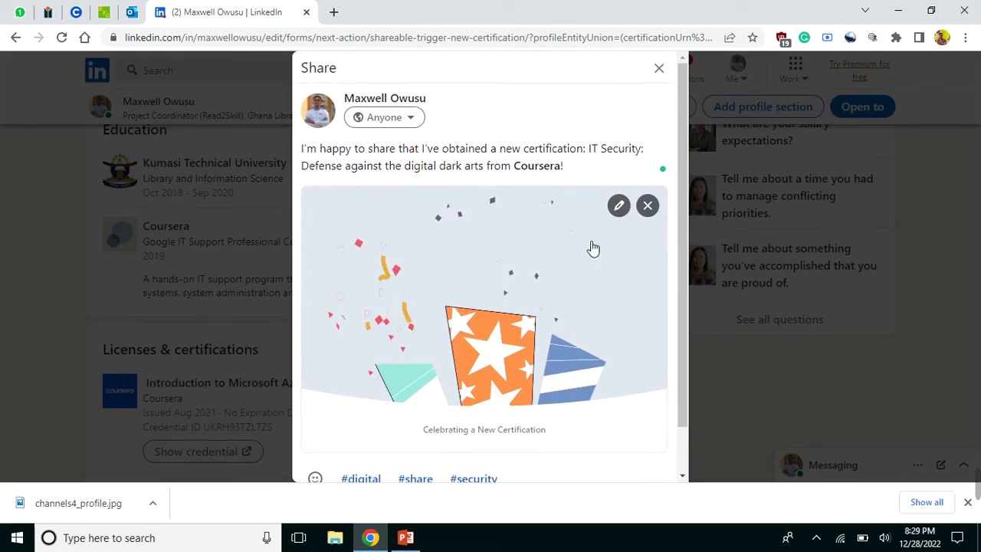
scroll(397, 375, down, 1)
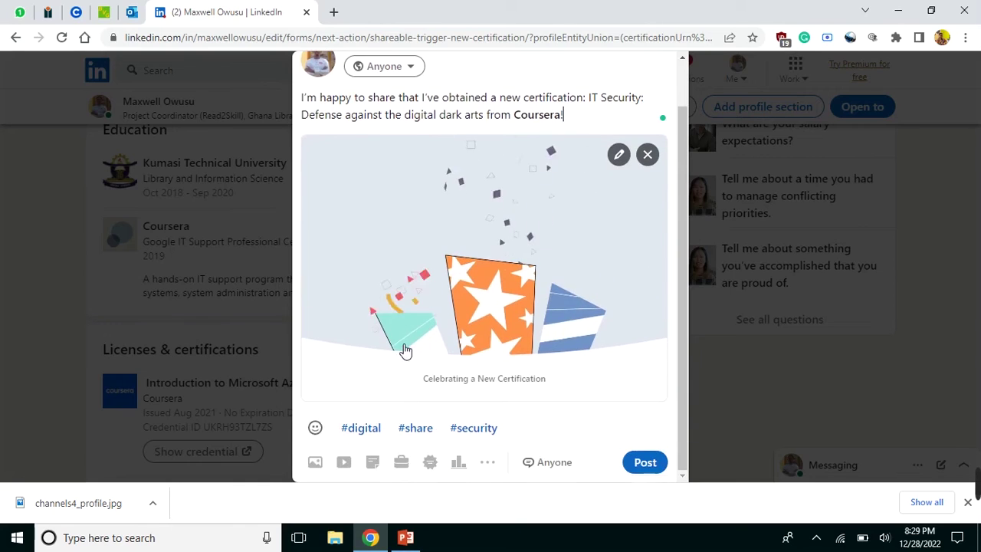
scroll(654, 383, up, 1)
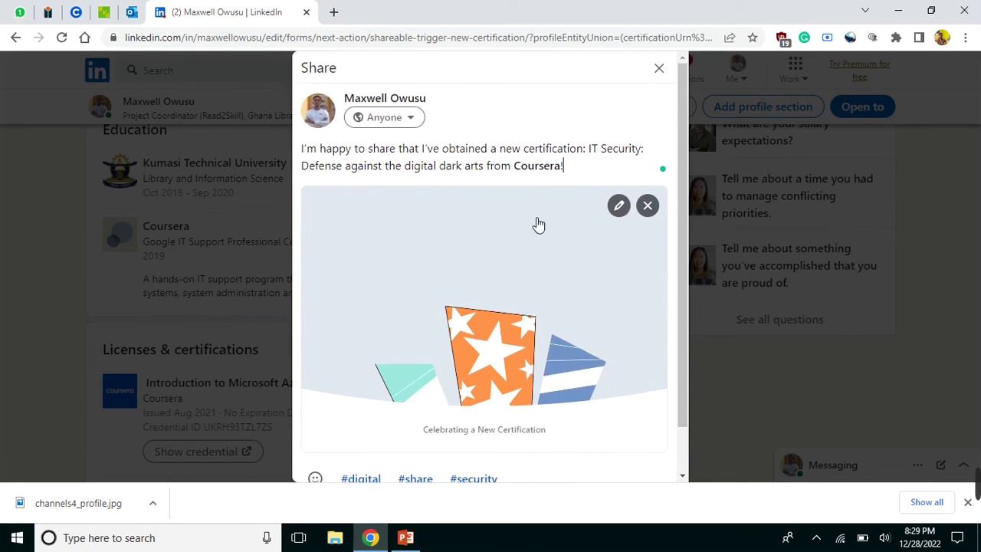
click(659, 68)
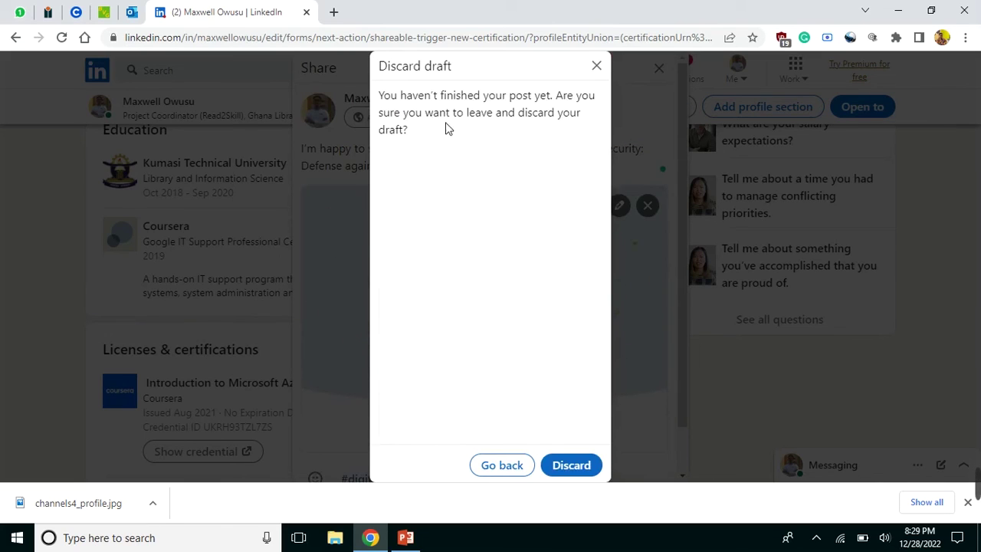
Discard the announcement draft and scroll the profile down to Licenses & certifications
click(573, 465)
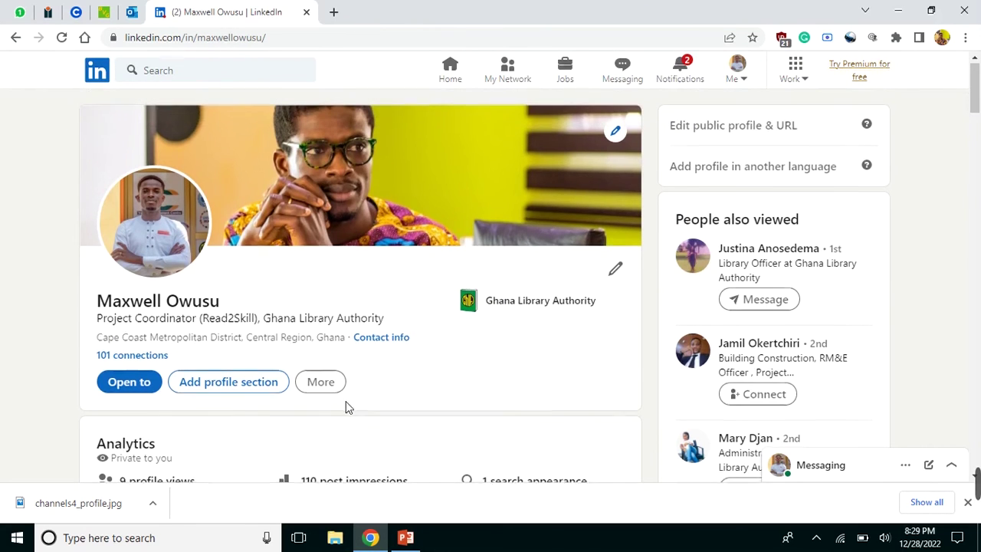
scroll(344, 394, down, 4)
scroll(344, 394, down, 3)
scroll(349, 394, down, 2)
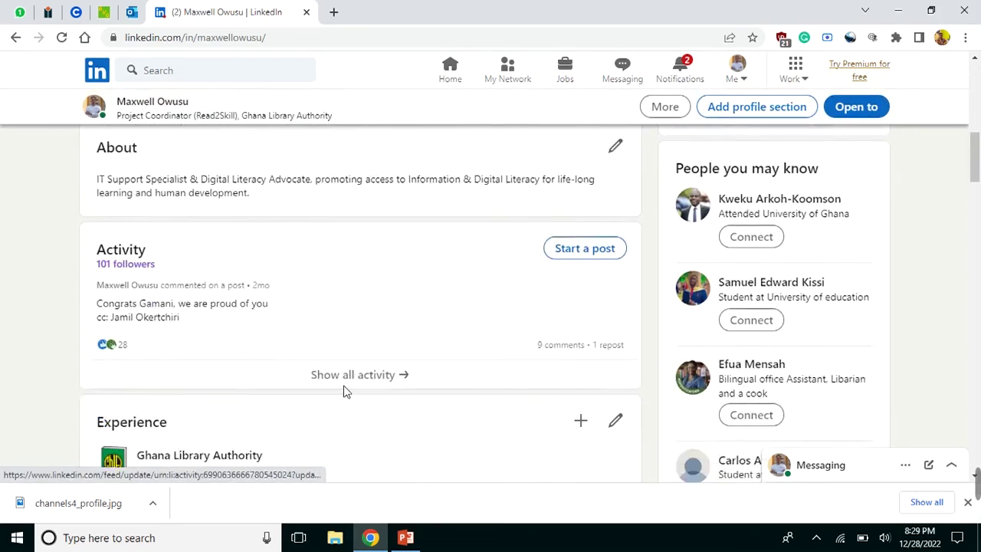
scroll(349, 393, down, 3)
scroll(352, 375, down, 5)
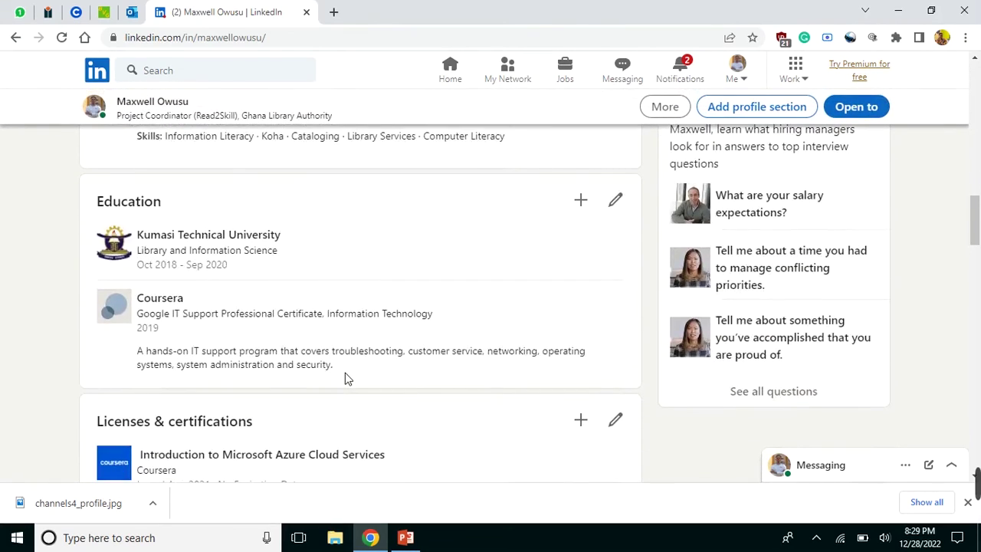
scroll(345, 374, down, 3)
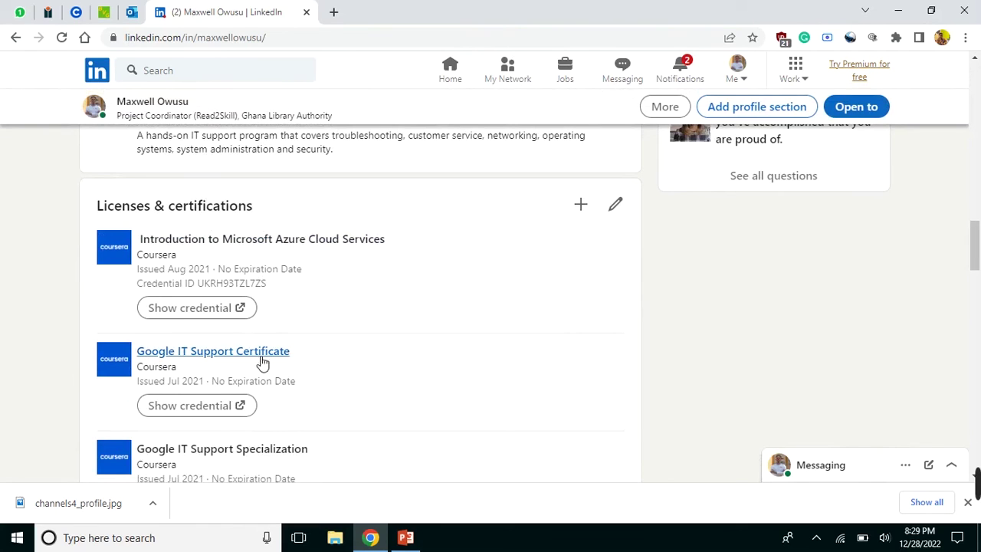
scroll(278, 300, down, 2)
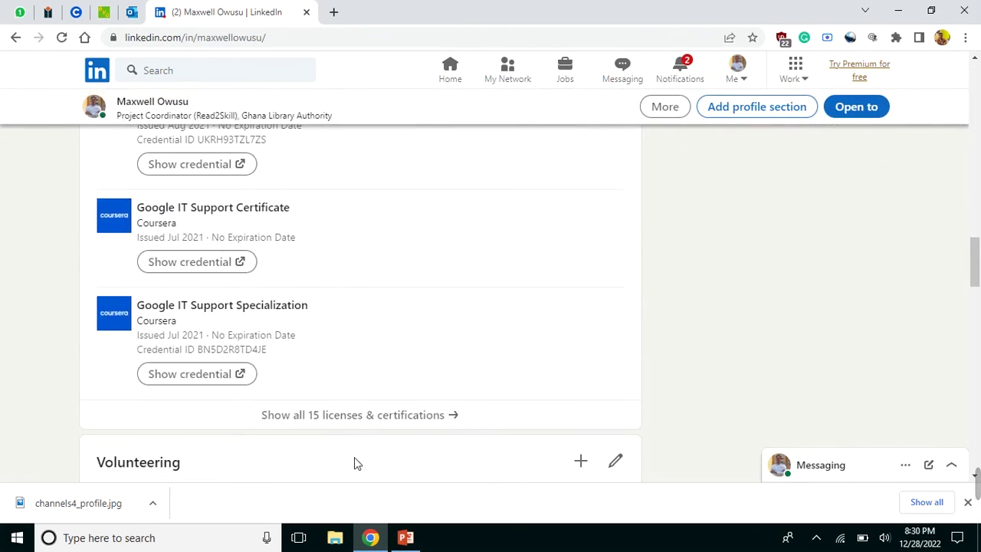
click(437, 418)
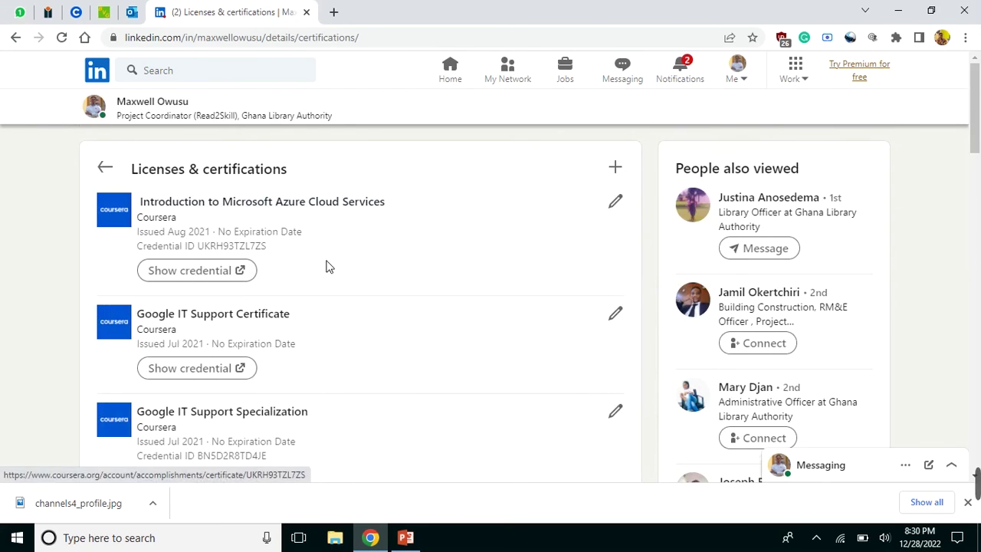
scroll(311, 317, down, 1)
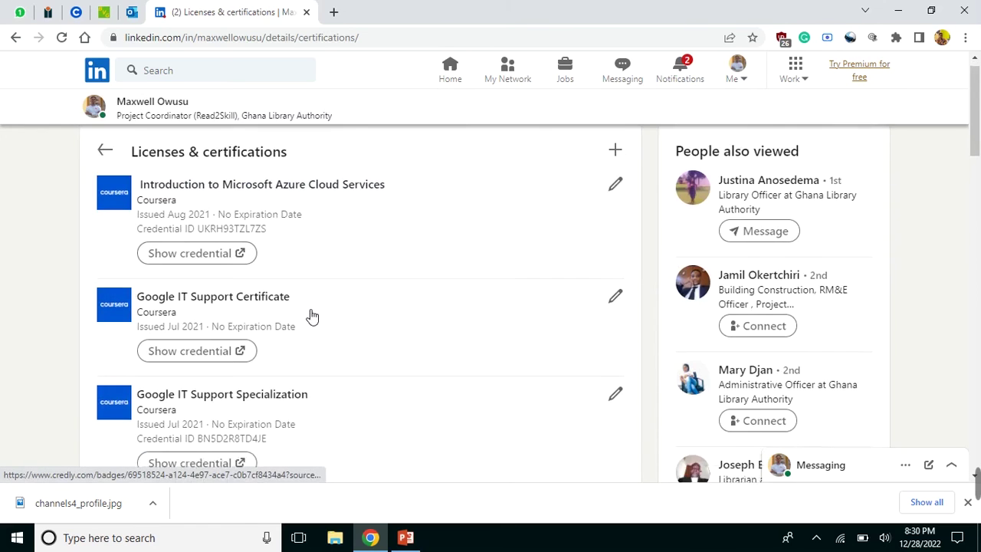
scroll(309, 318, down, 2)
scroll(309, 317, down, 1)
scroll(276, 315, down, 1)
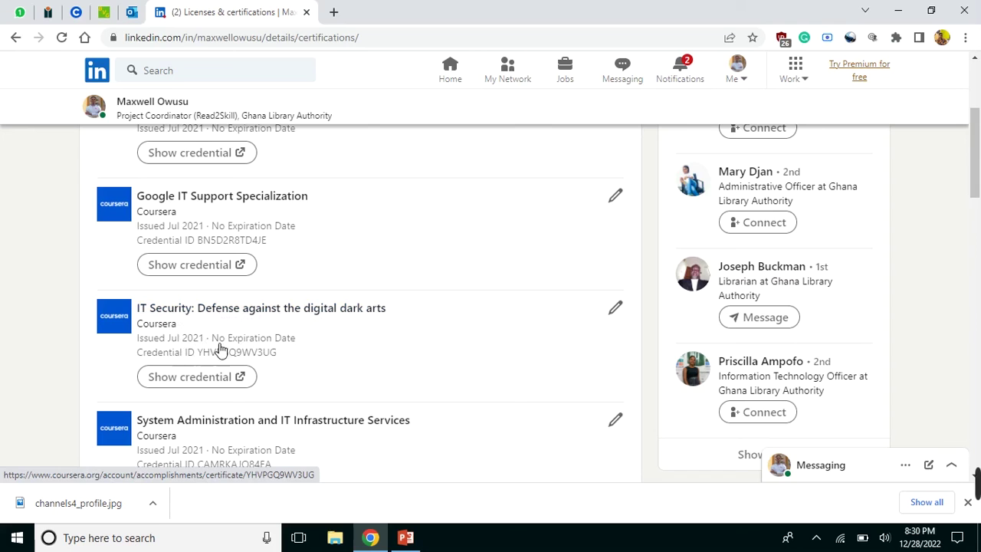
scroll(308, 317, down, 1)
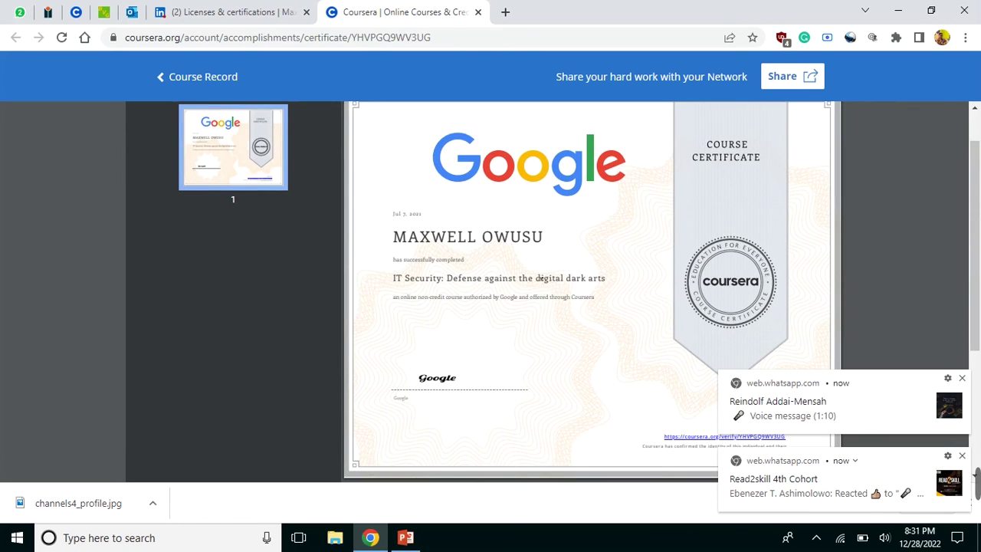
scroll(532, 305, down, 1)
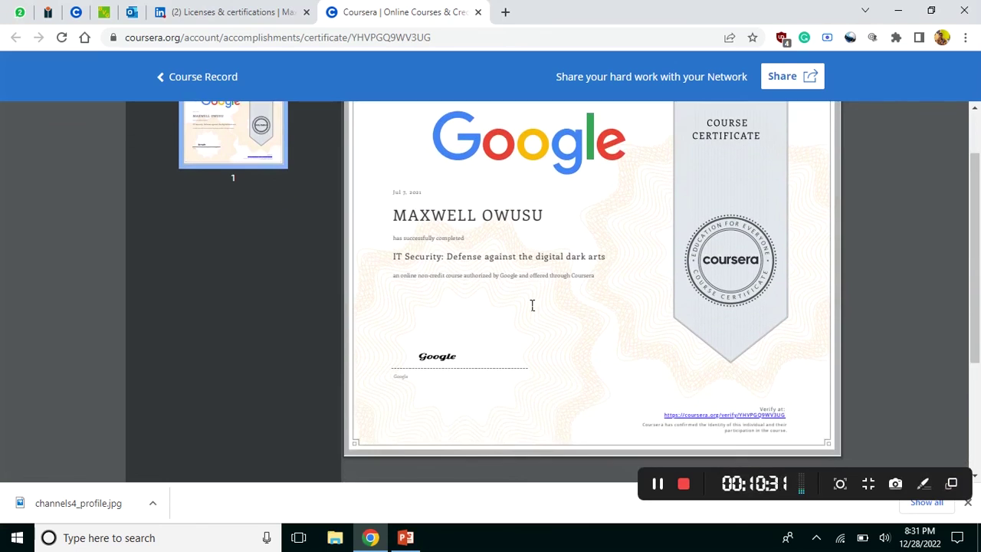
scroll(531, 305, up, 1)
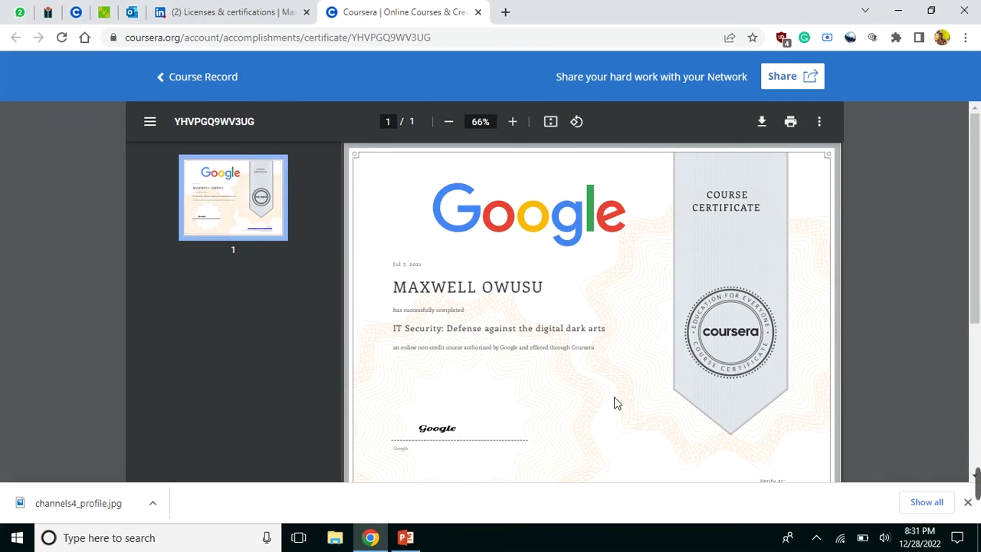
scroll(617, 383, down, 1)
scroll(662, 409, up, 1)
double_click(448, 36)
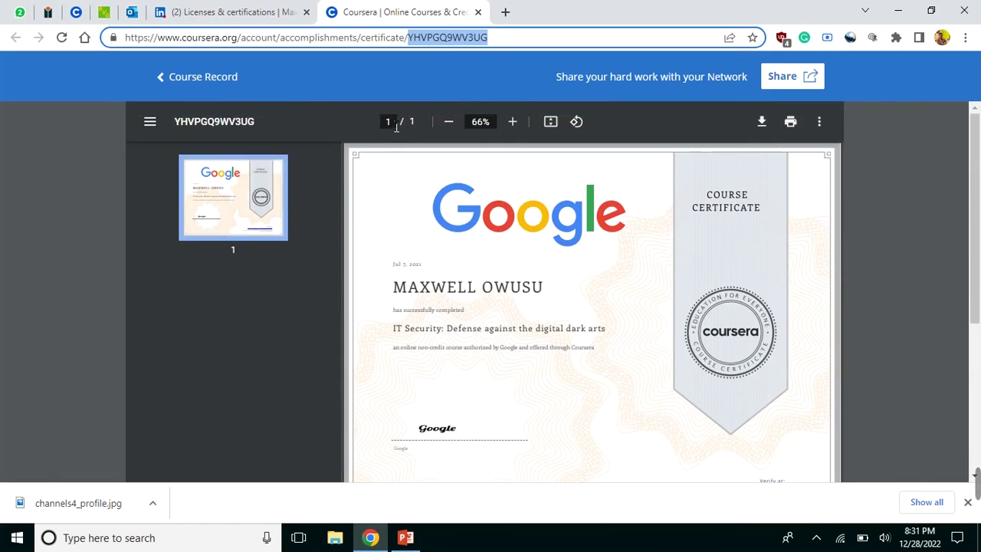
key(ctrl+w)
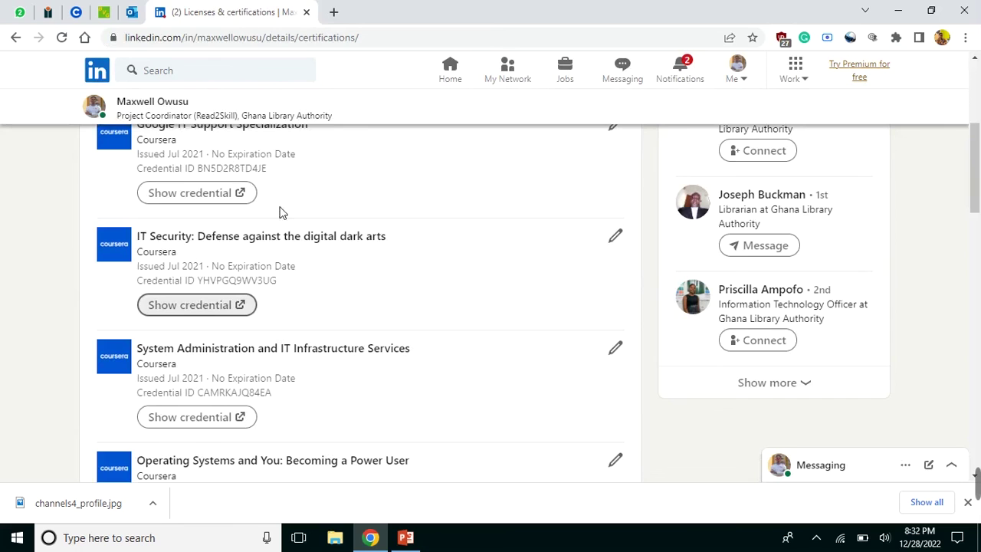
scroll(268, 228, up, 2)
scroll(270, 226, up, 2)
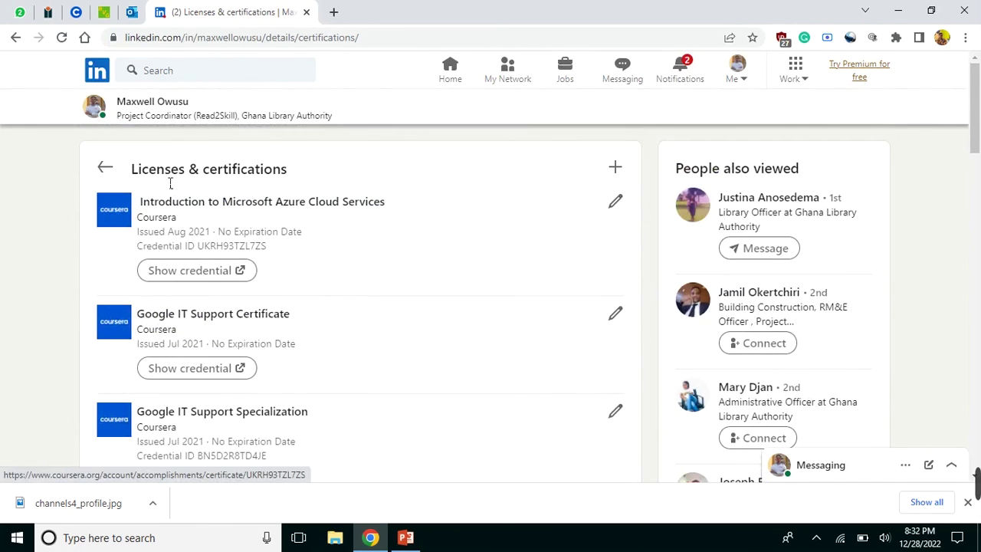